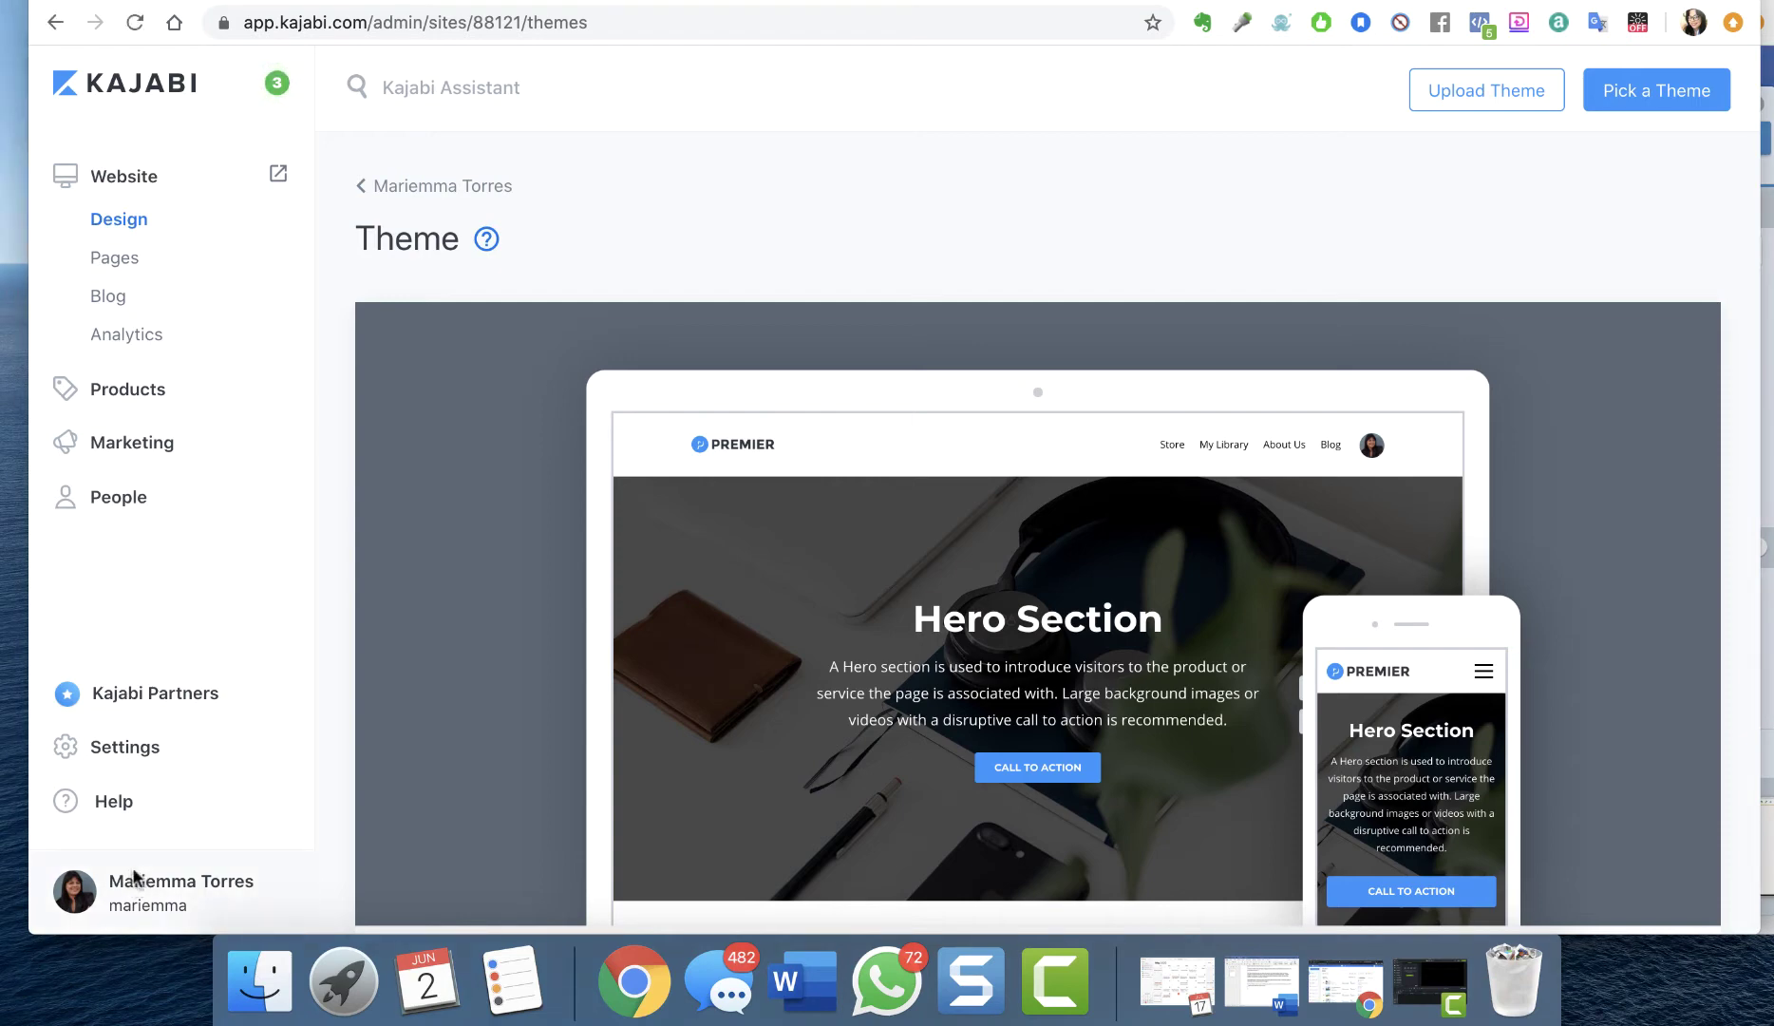
Go to My Sites and open the first site's dashboard
left_click(152, 902)
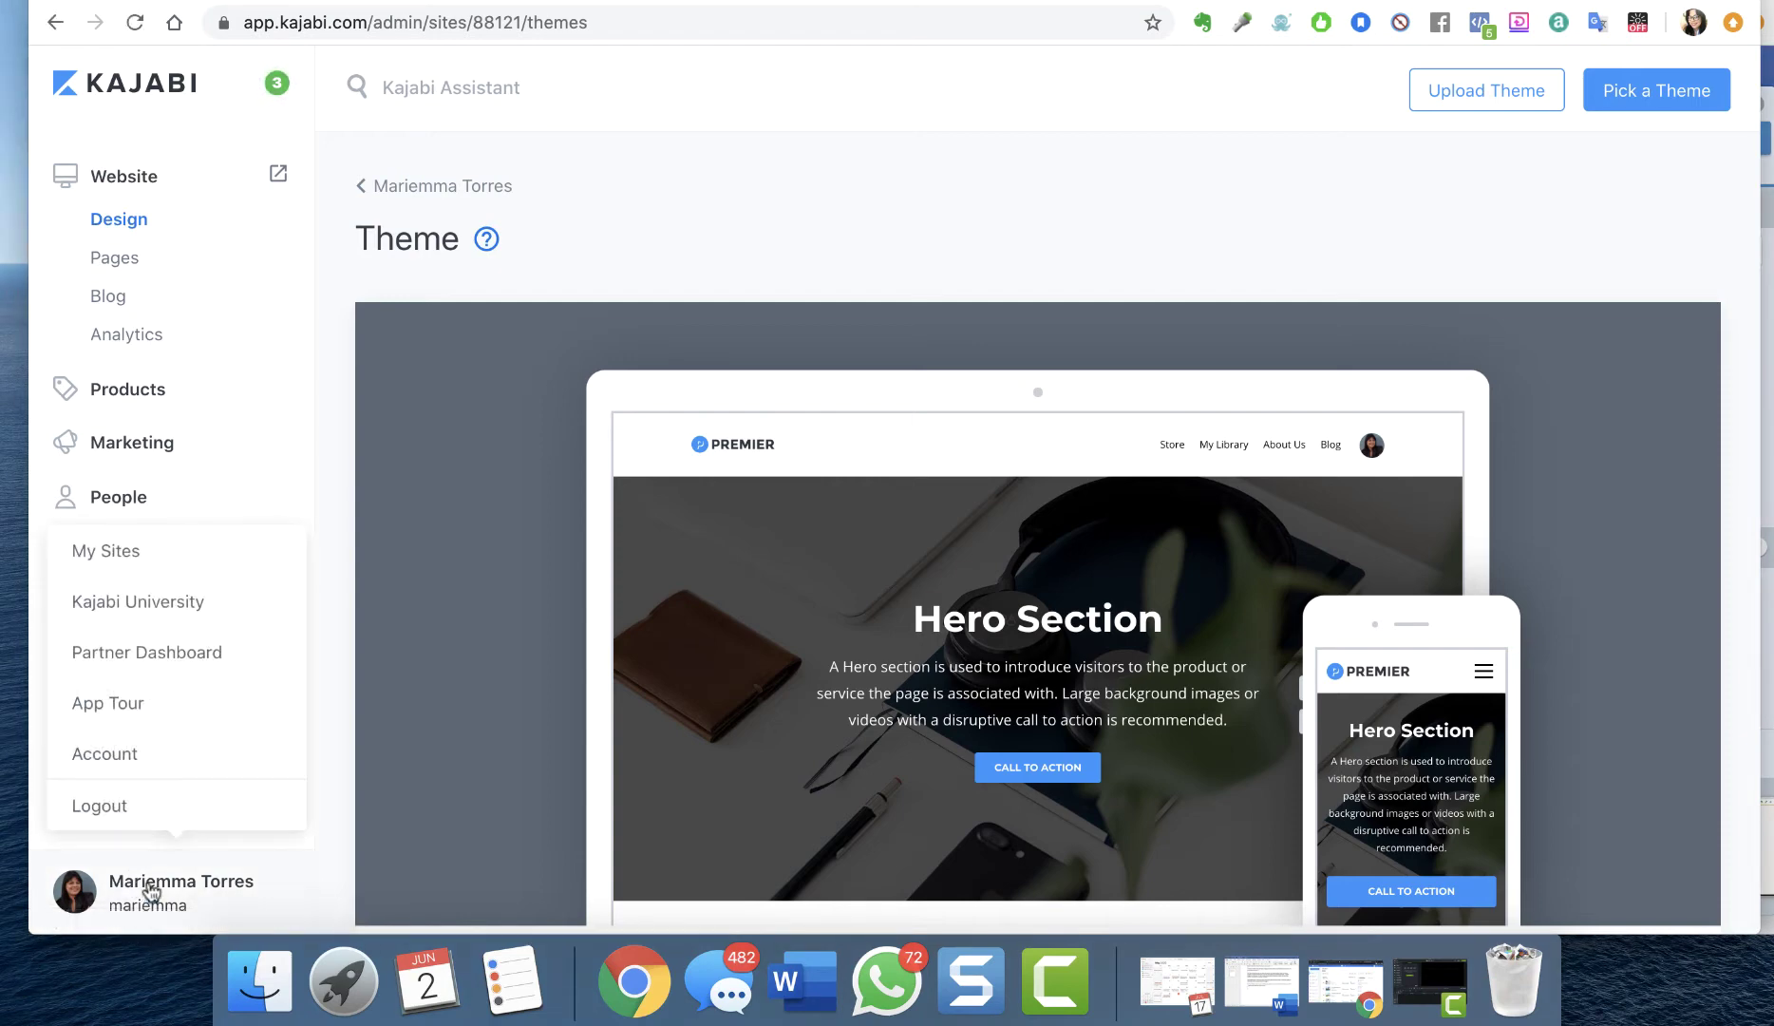
left_click(117, 545)
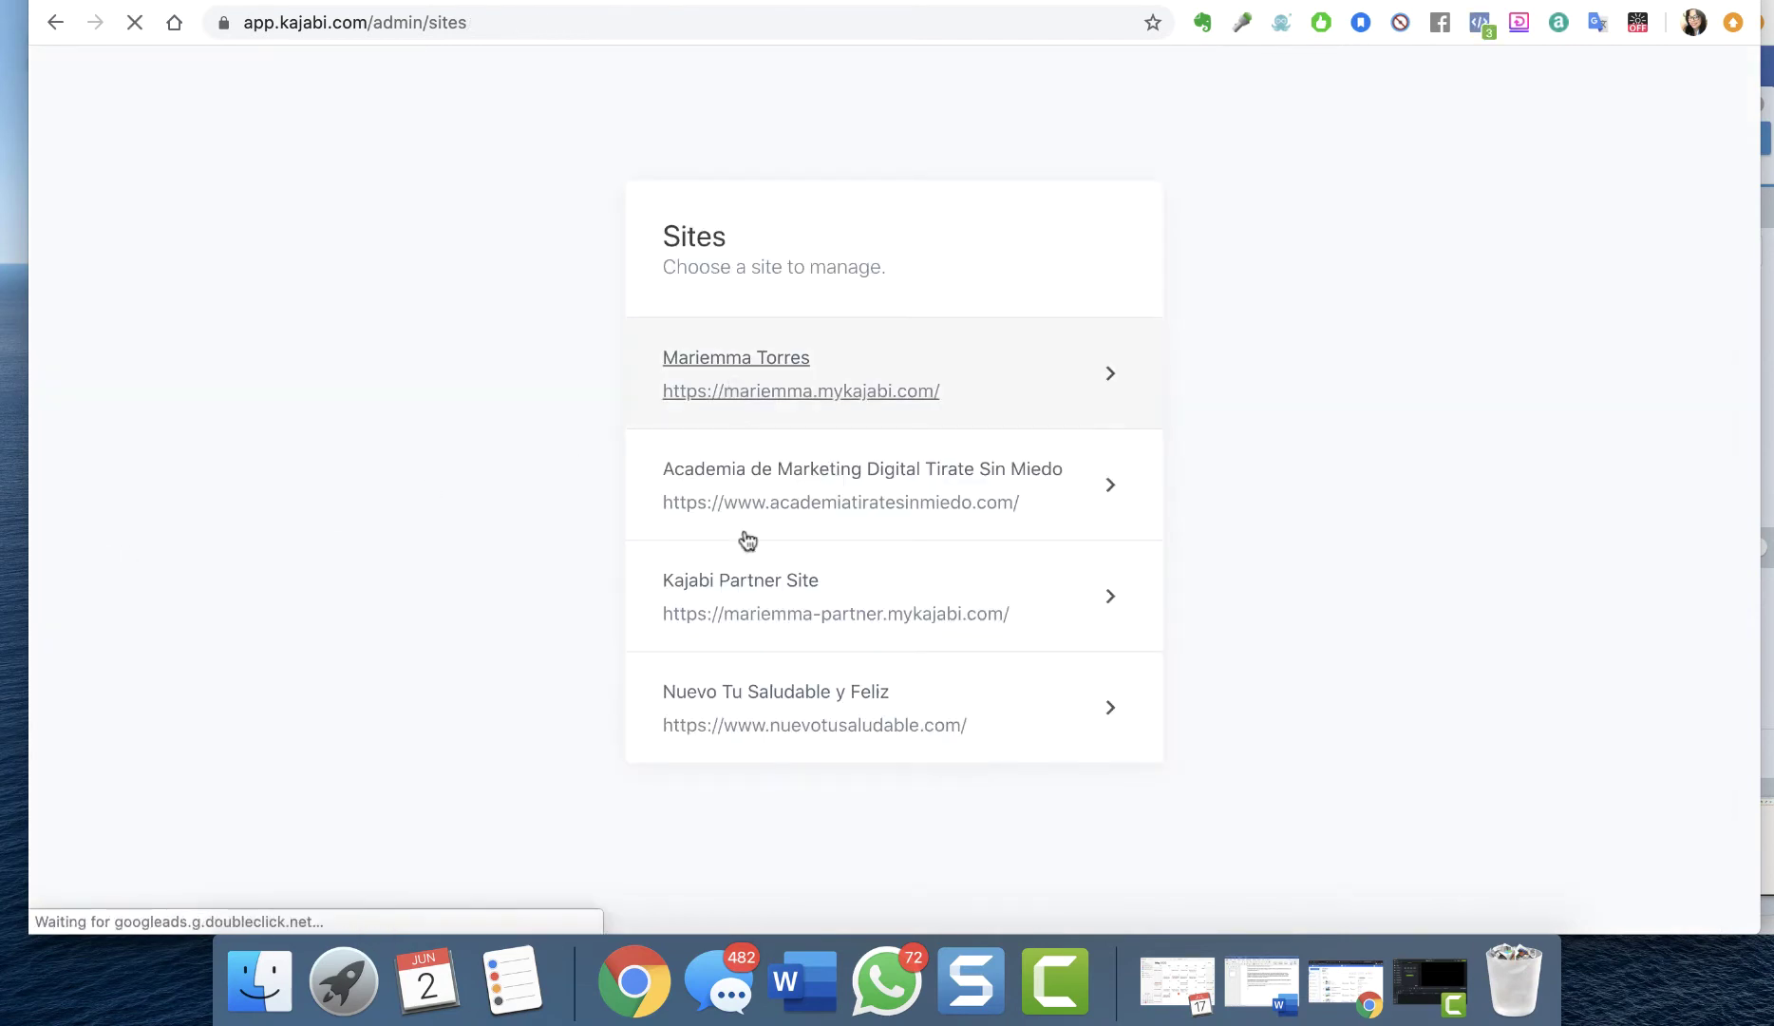
left_click(1098, 387)
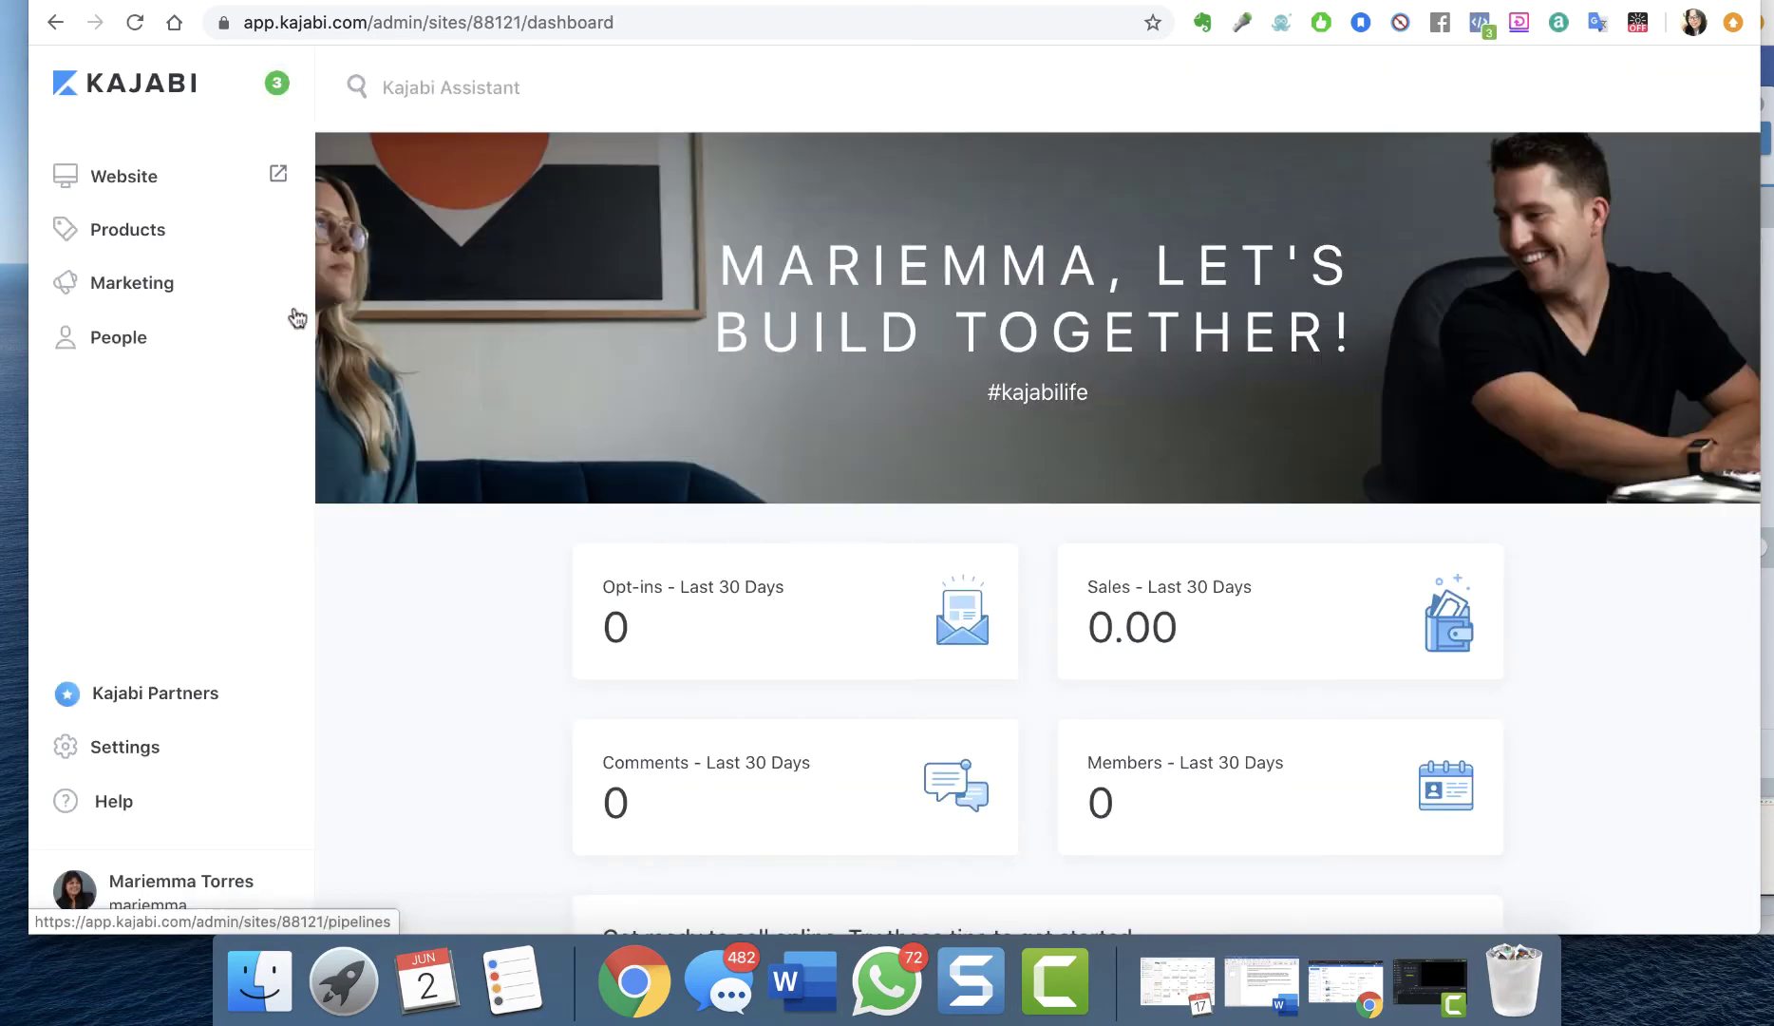
scroll(217, 685, "down", 2)
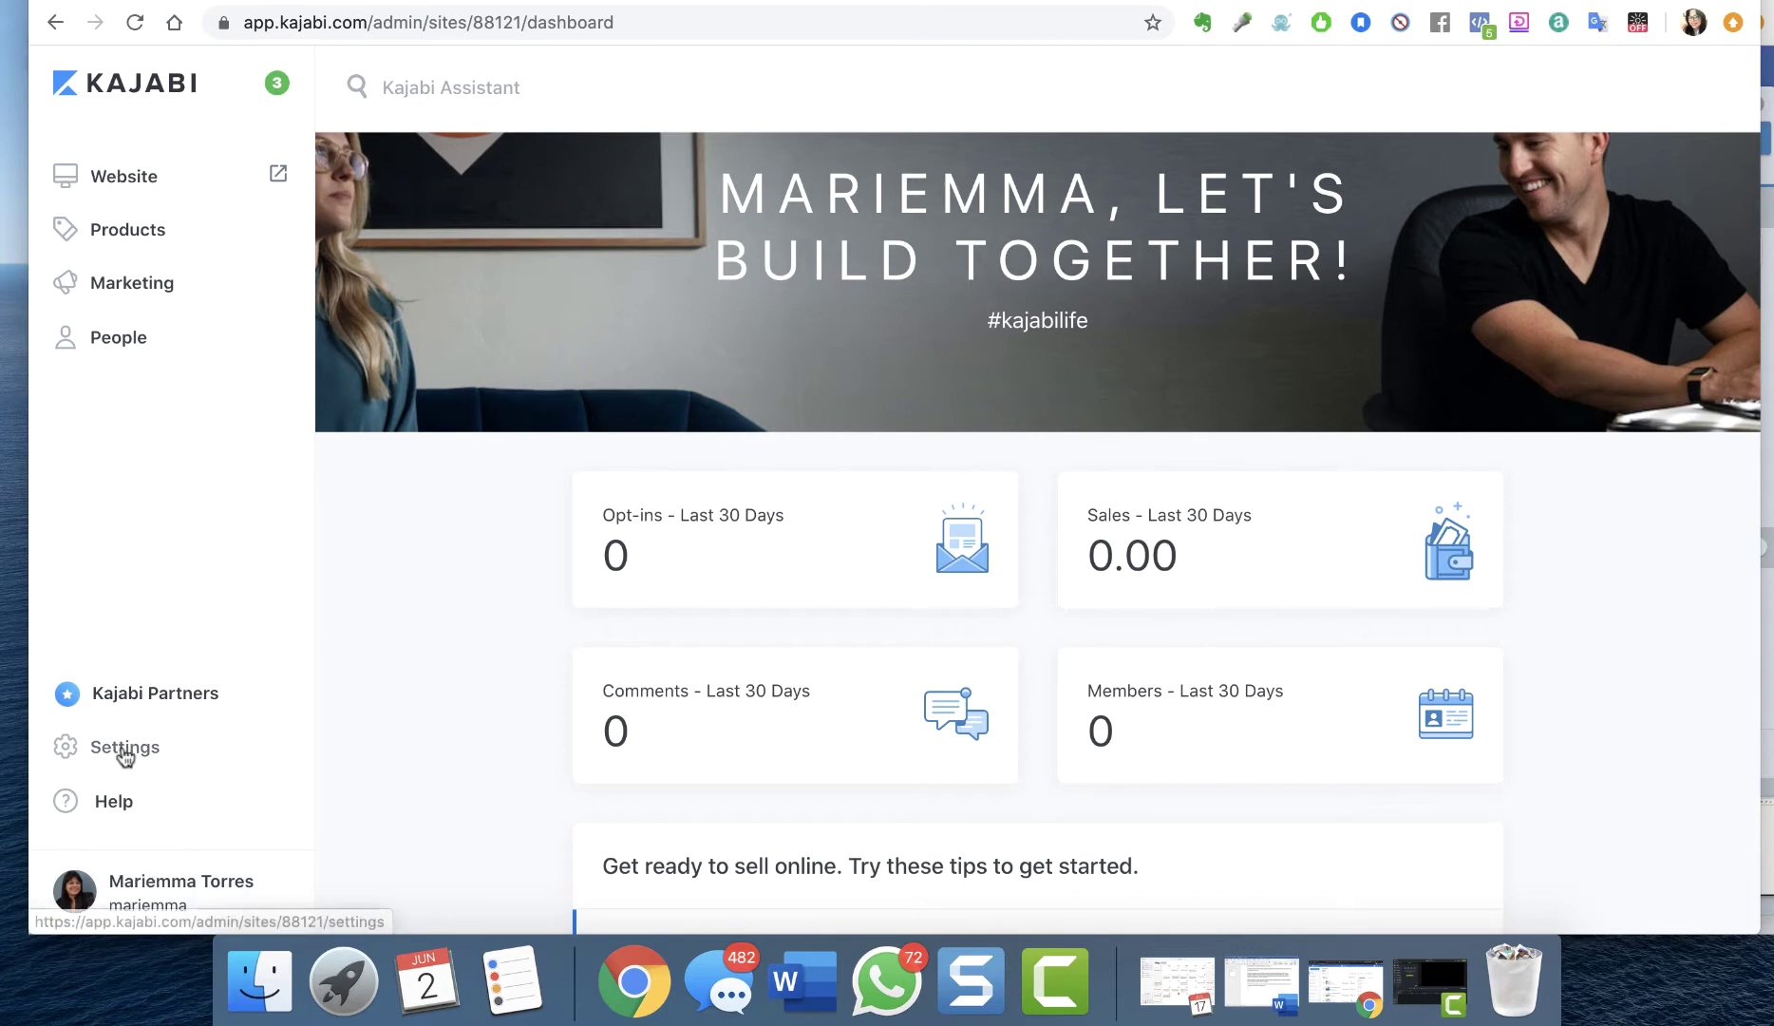
In Settings, open Site Details and start the Delete Site confirmation
left_click(123, 748)
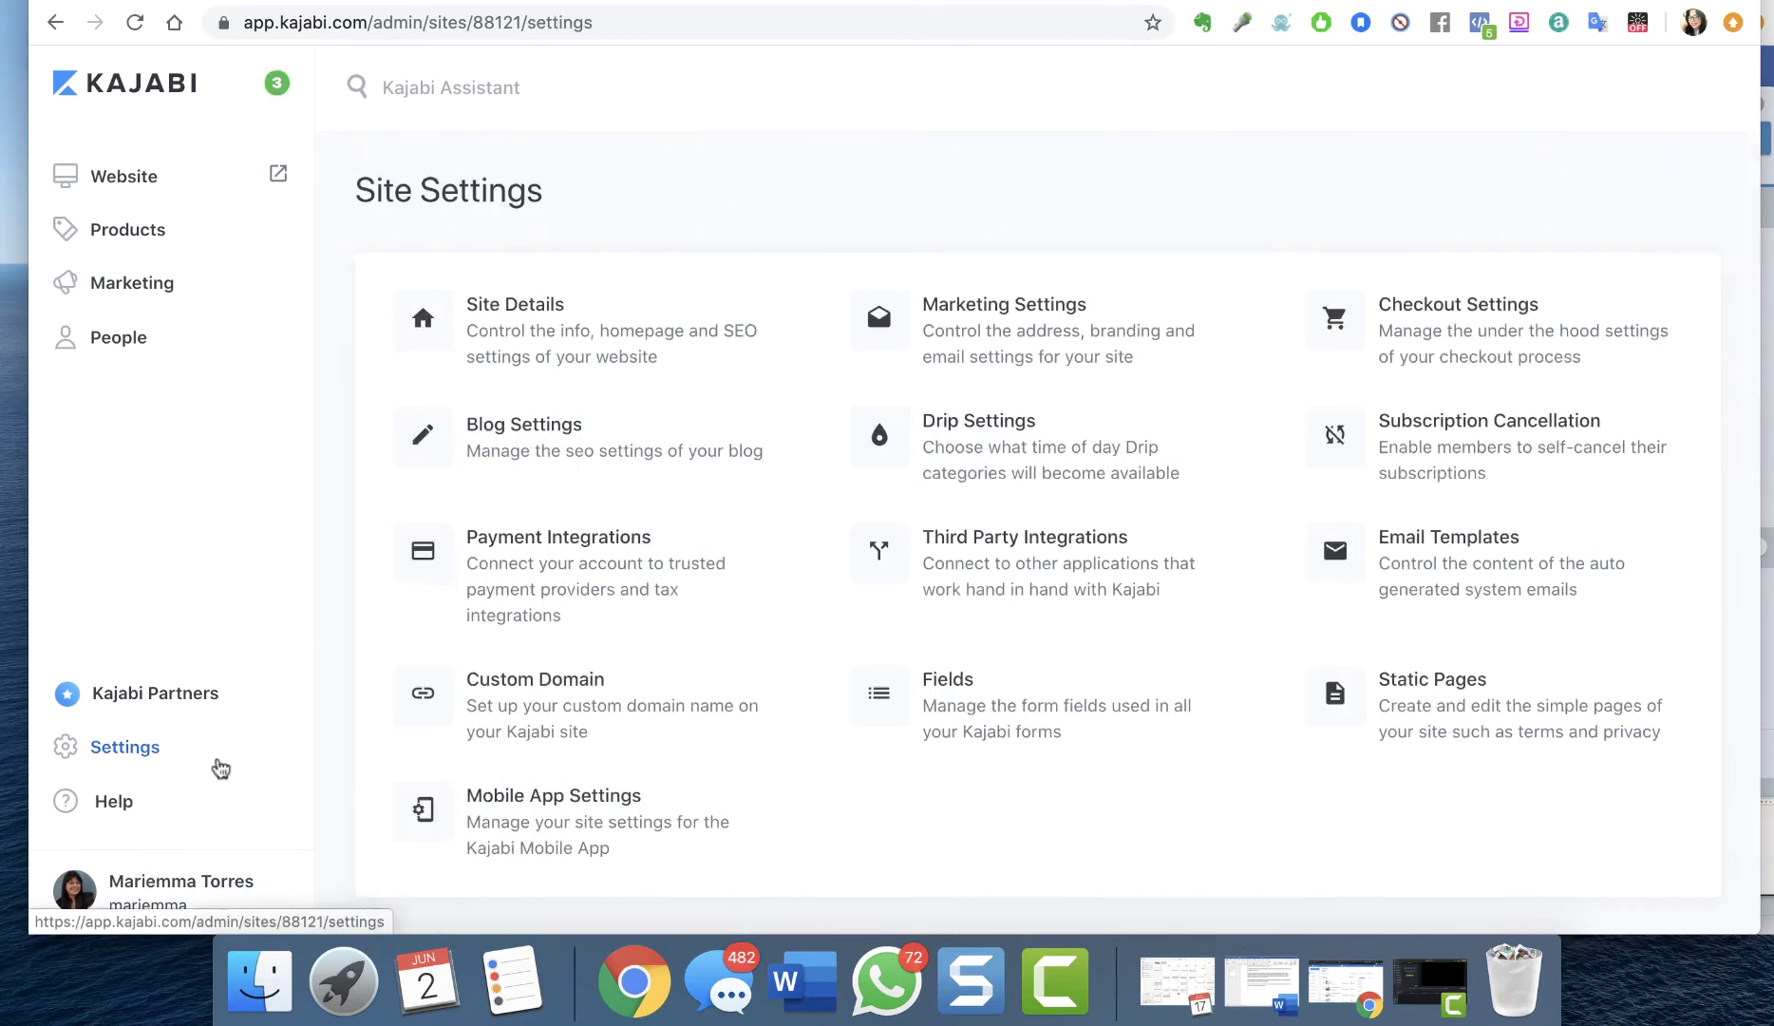
left_click(501, 359)
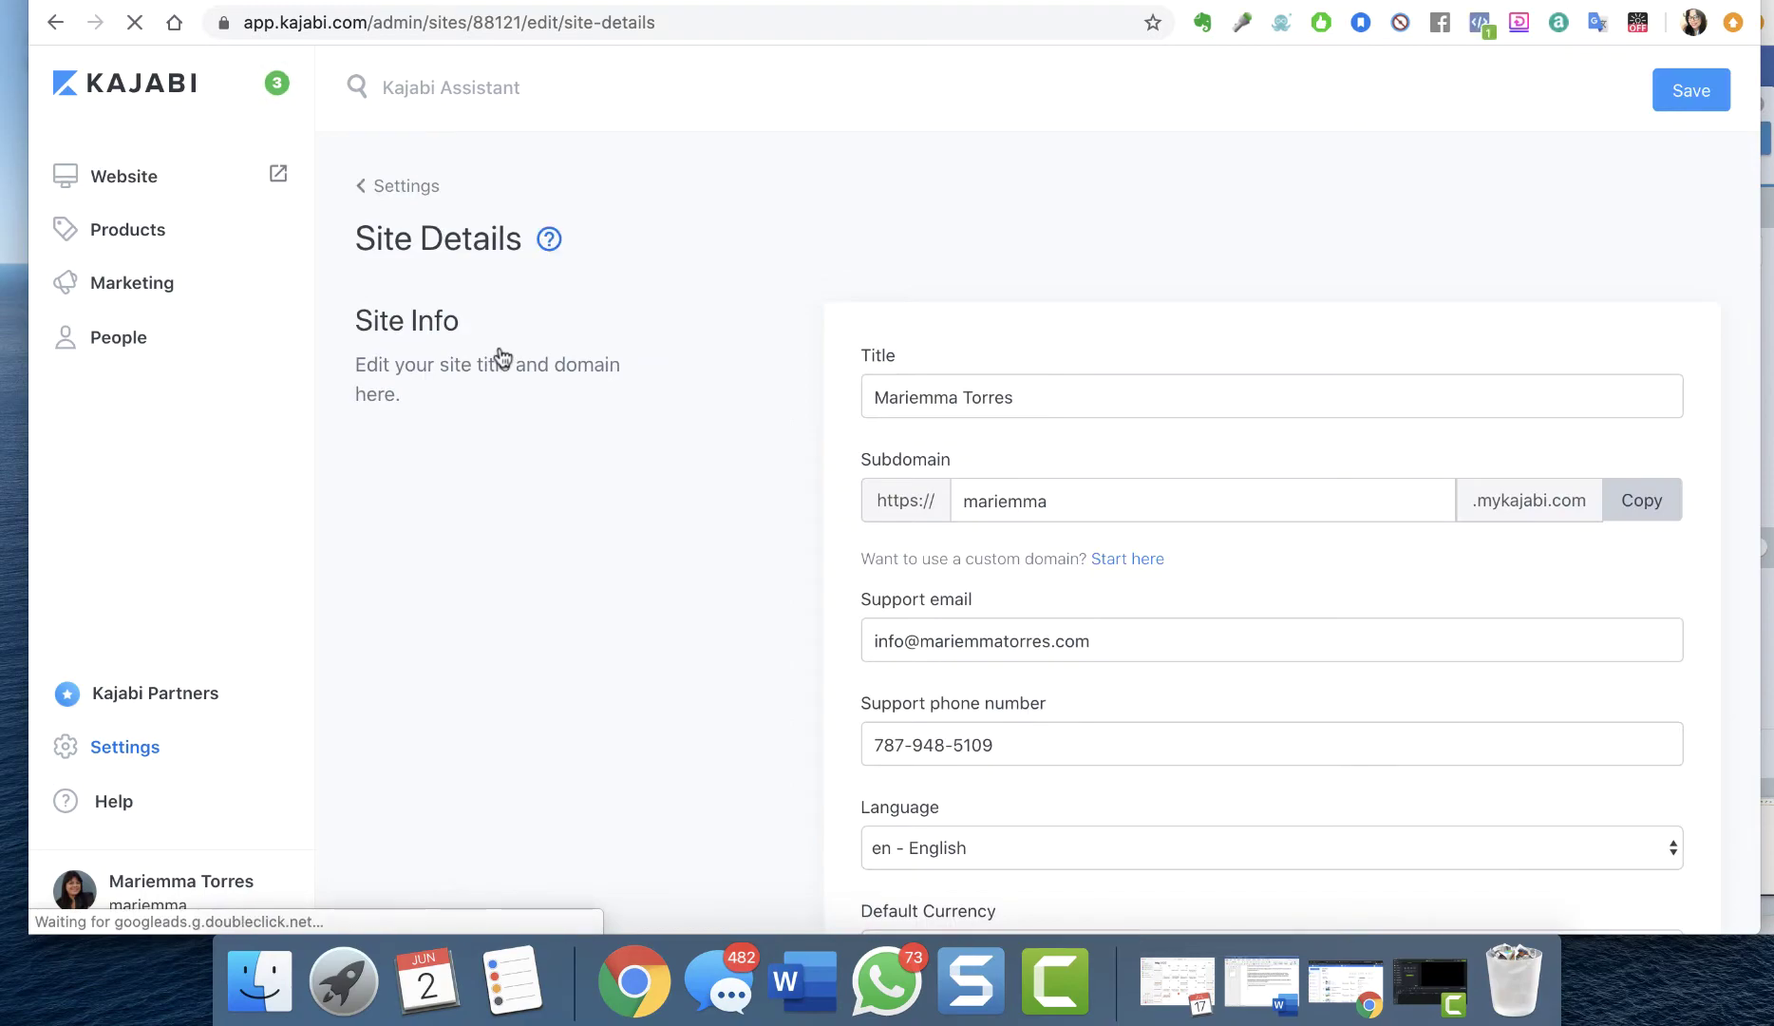
scroll(702, 506, "down", 10)
scroll(700, 508, "down", 20)
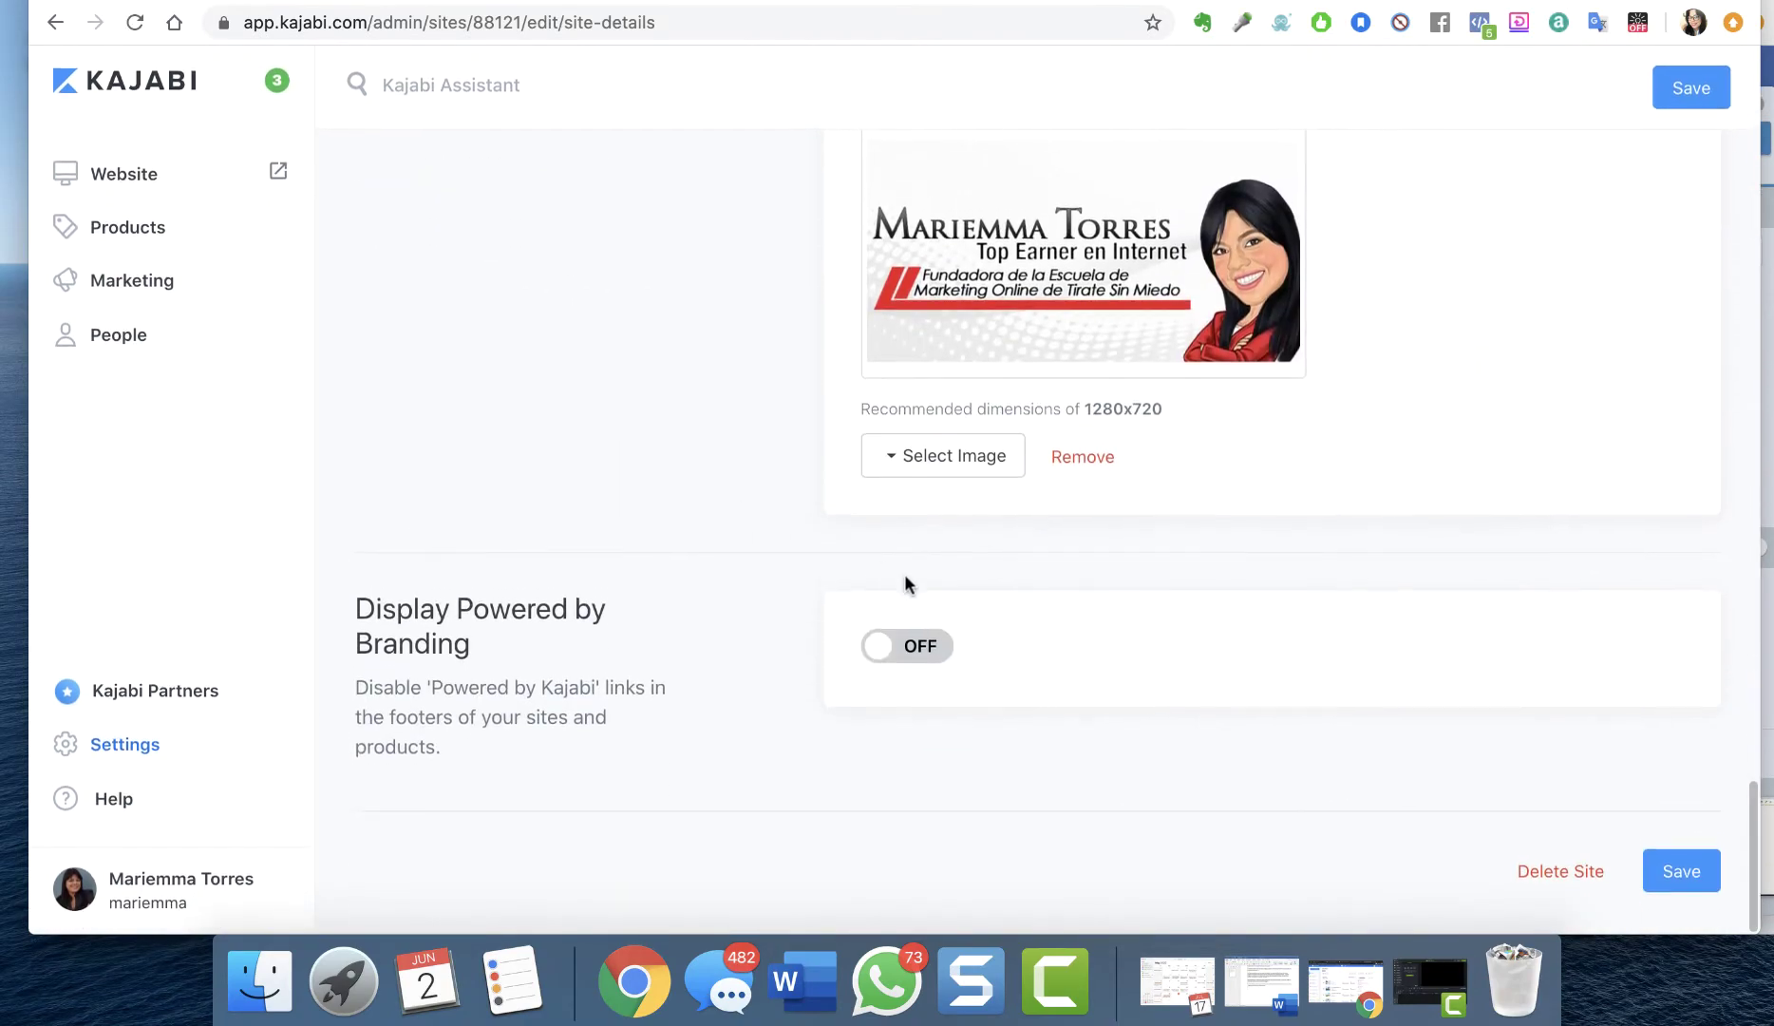
left_click(1553, 875)
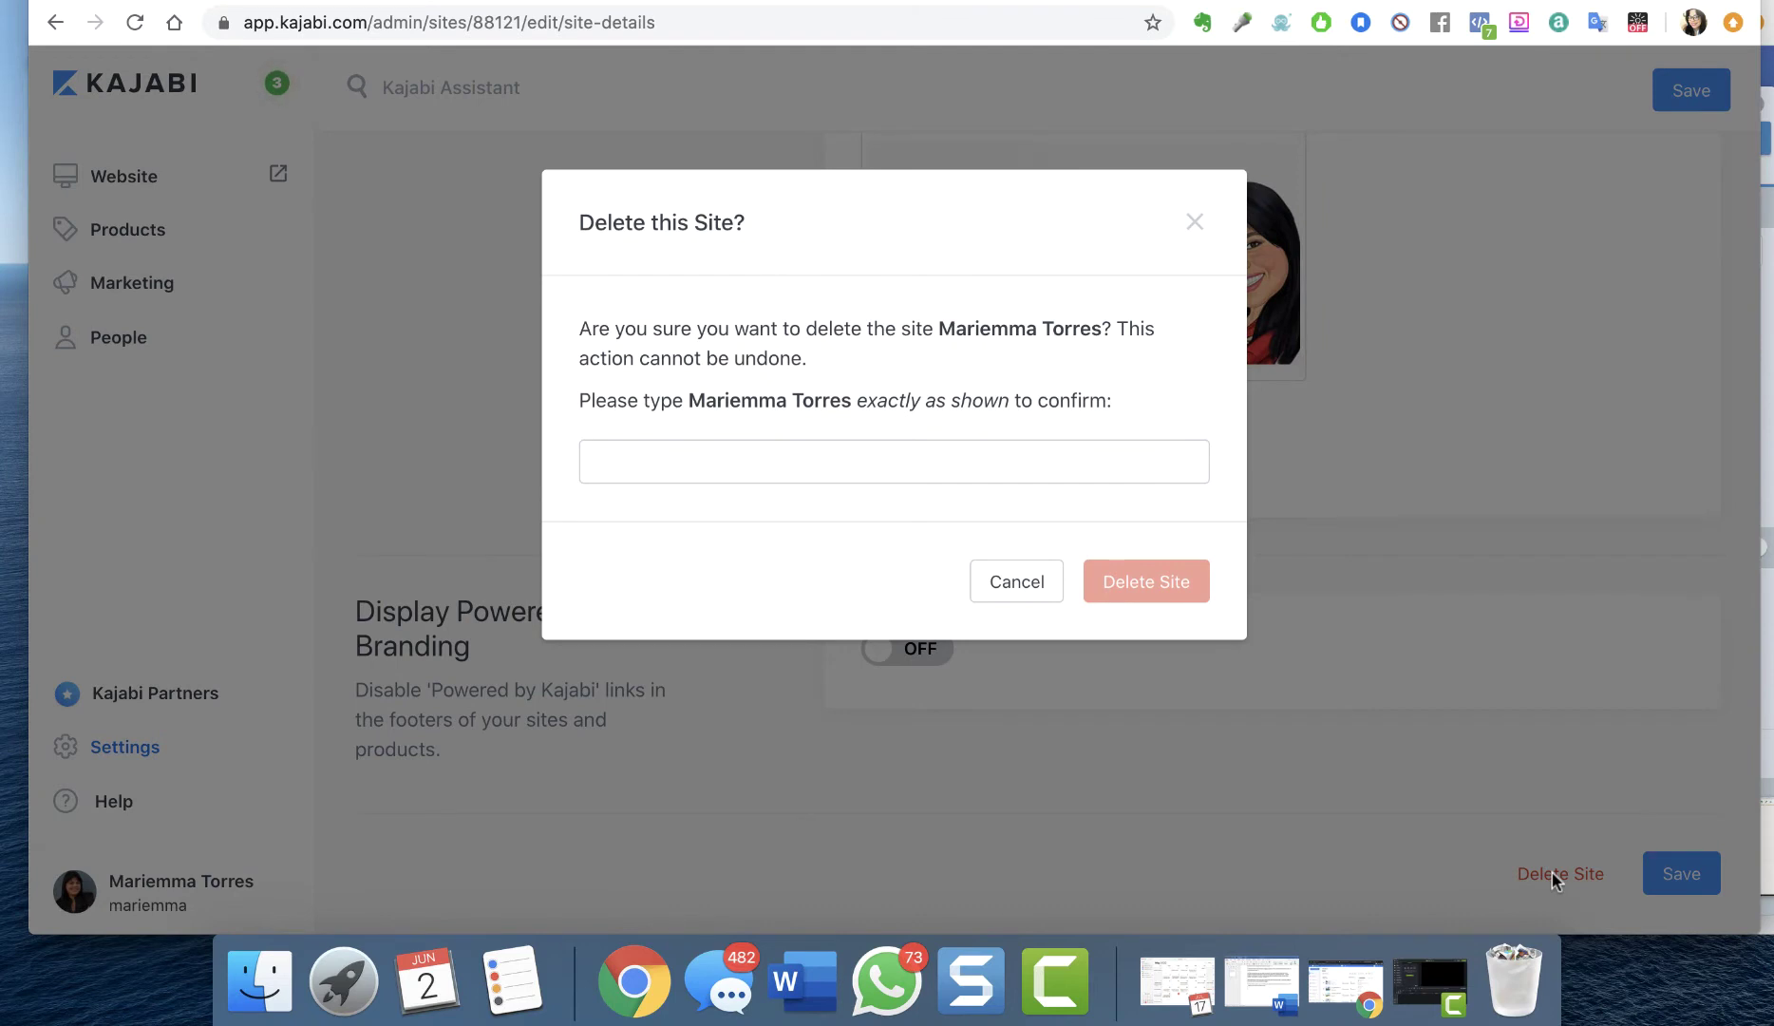
Type the site's name into the confirmation field and permanently delete the site
left_click(1044, 464)
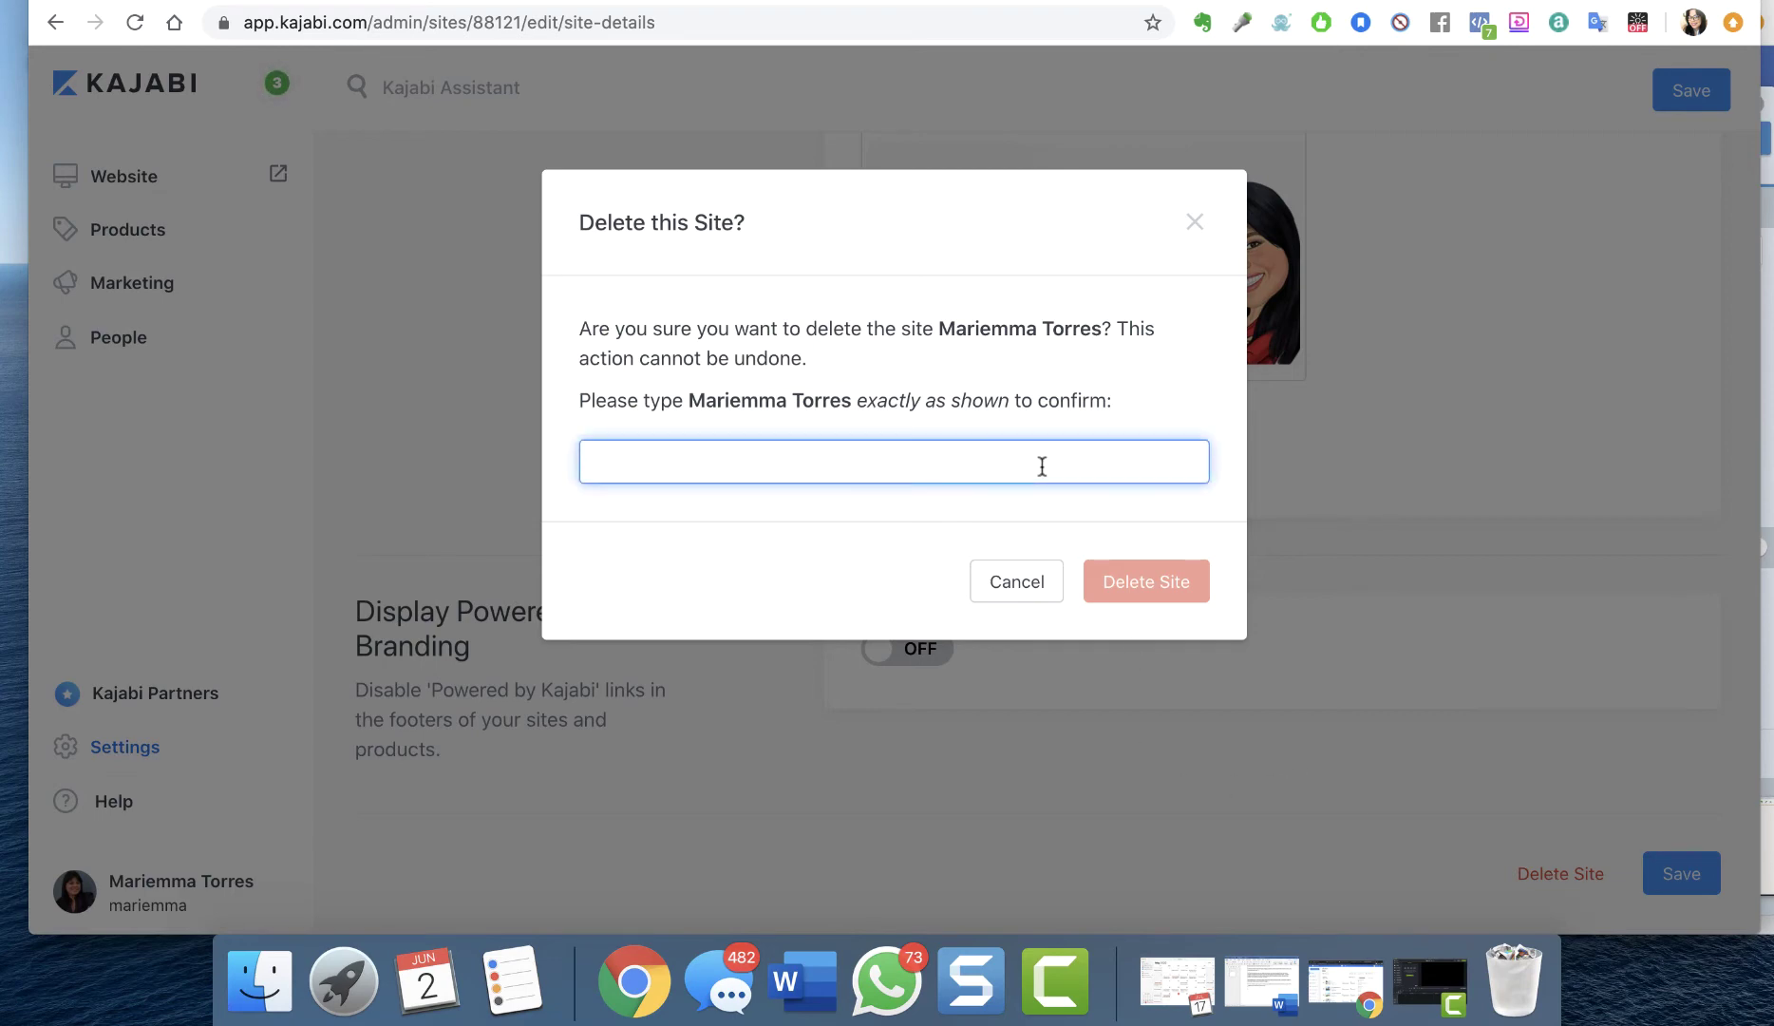
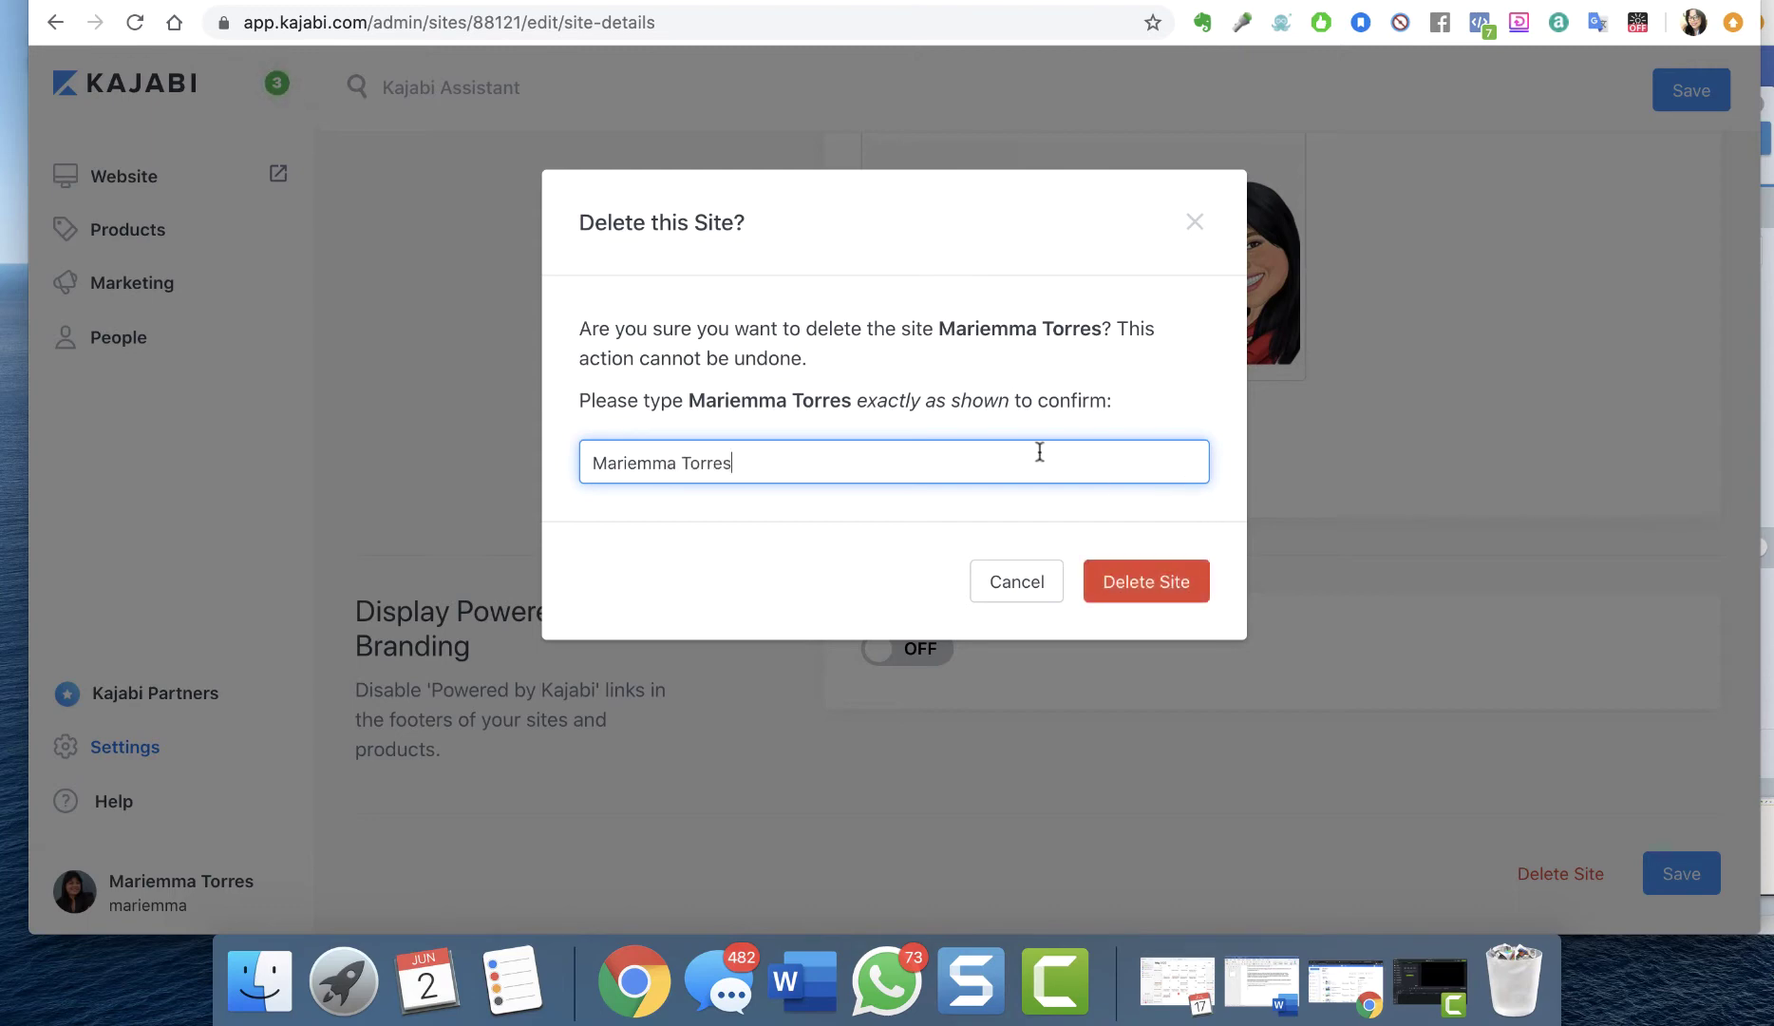
left_click(1139, 593)
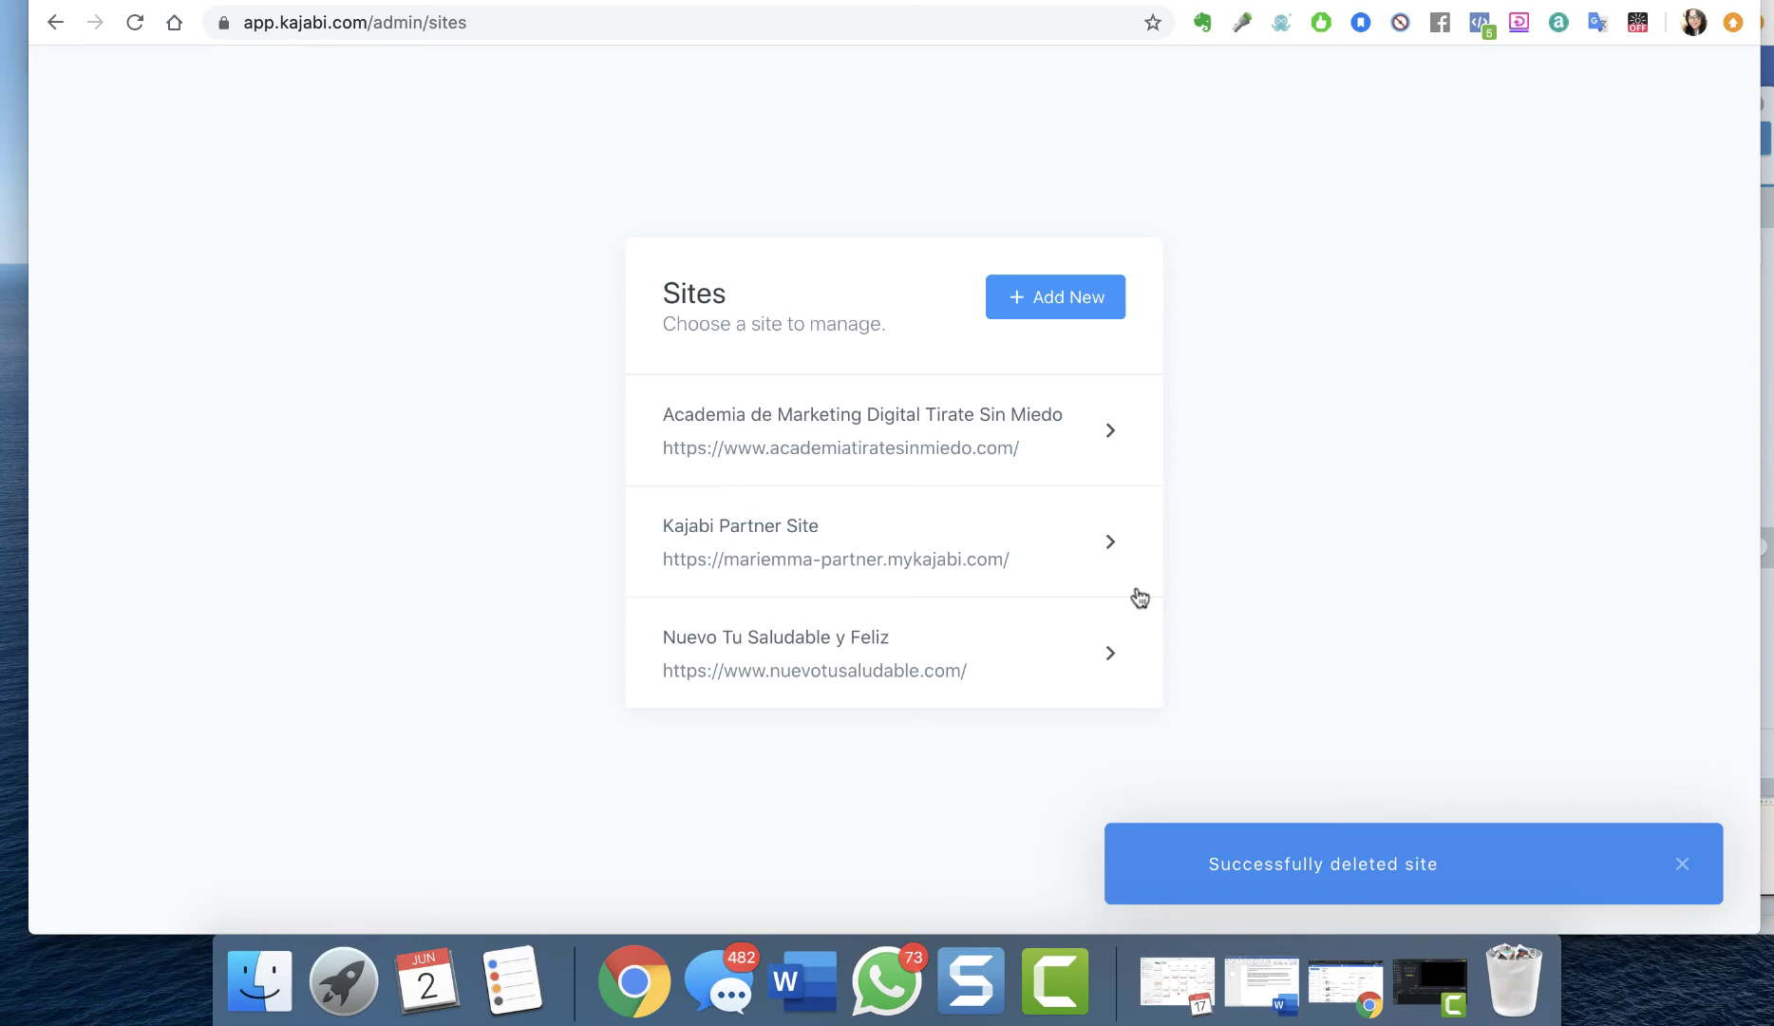
Add a new site and confirm Create New Site in the 'Are you sure?' modal
left_click(1026, 298)
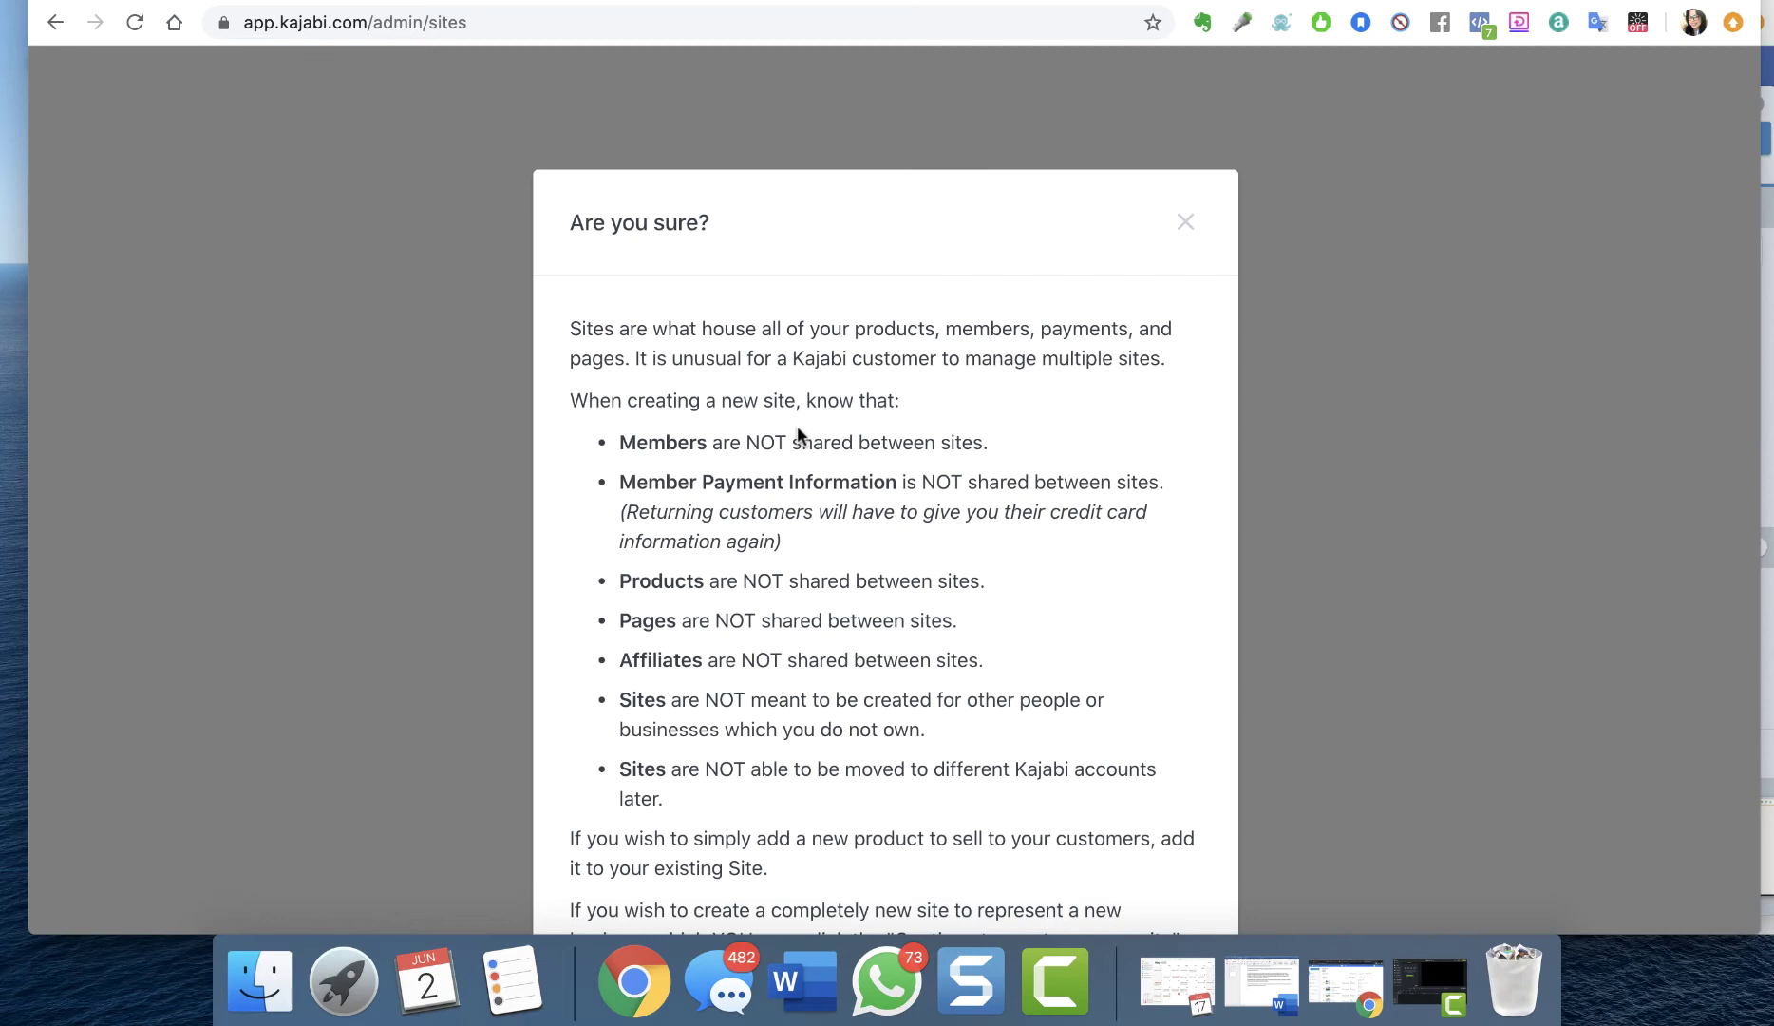
scroll(797, 425, "down", 5)
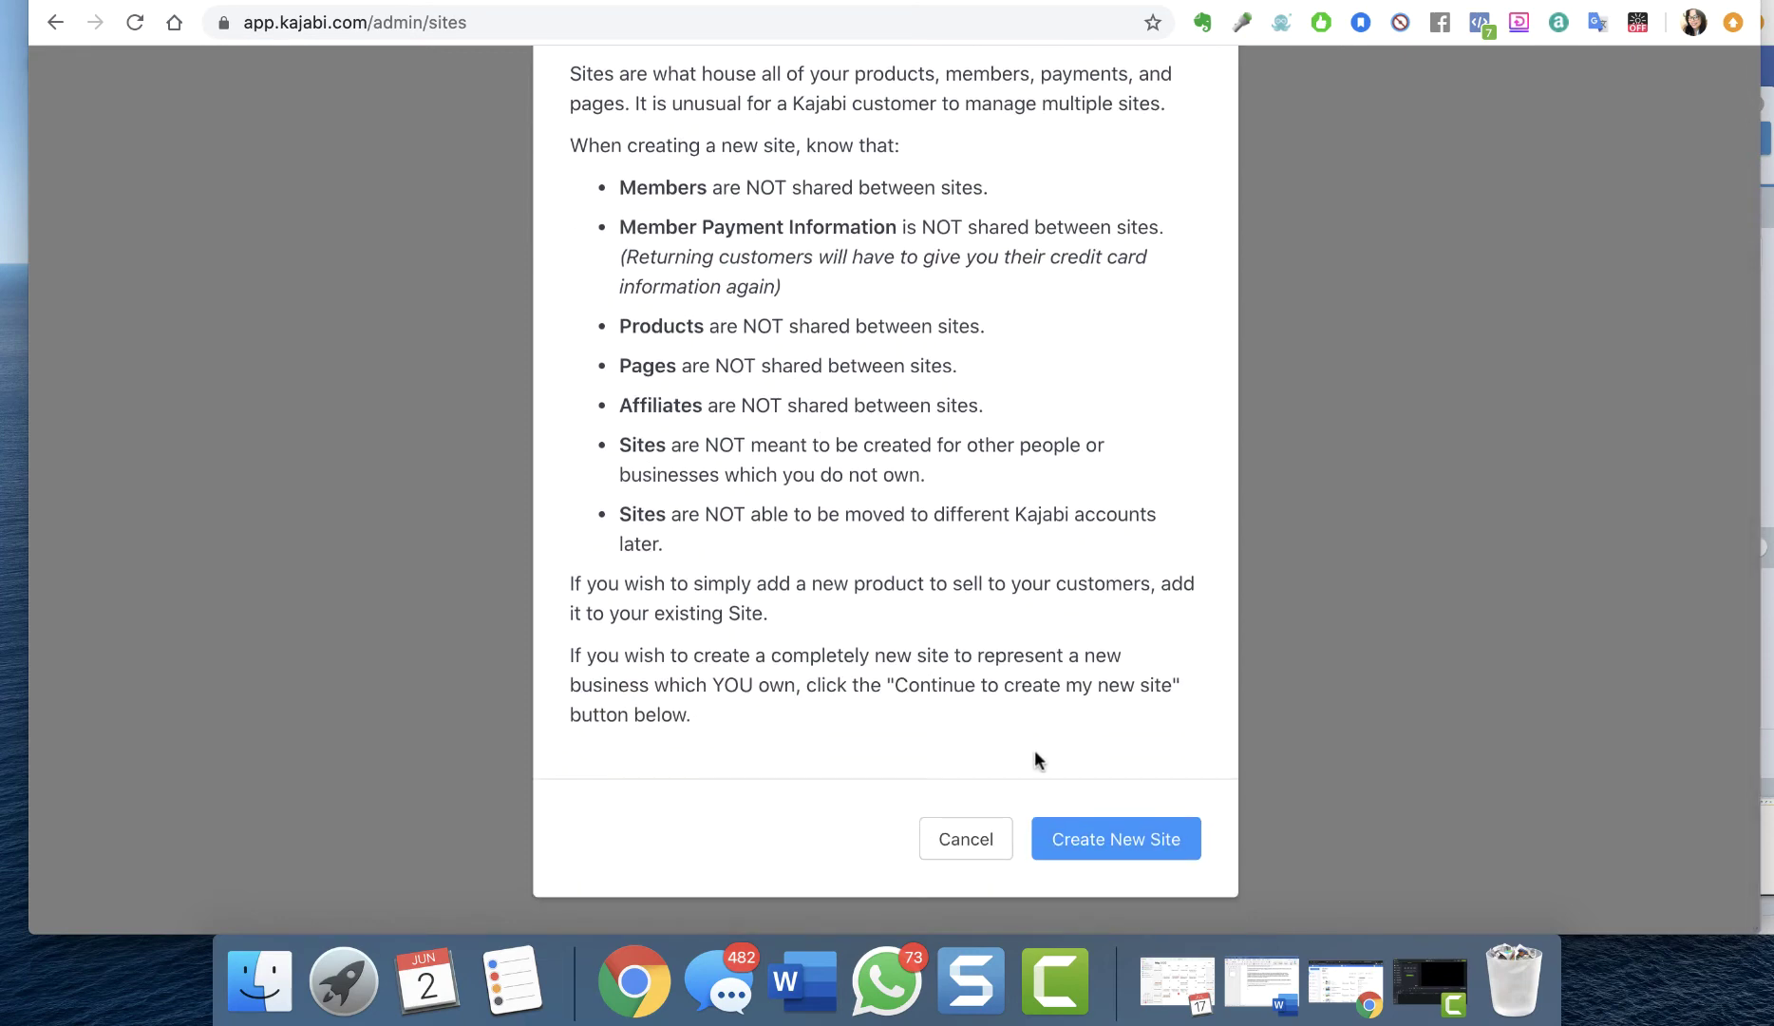
left_click(1097, 844)
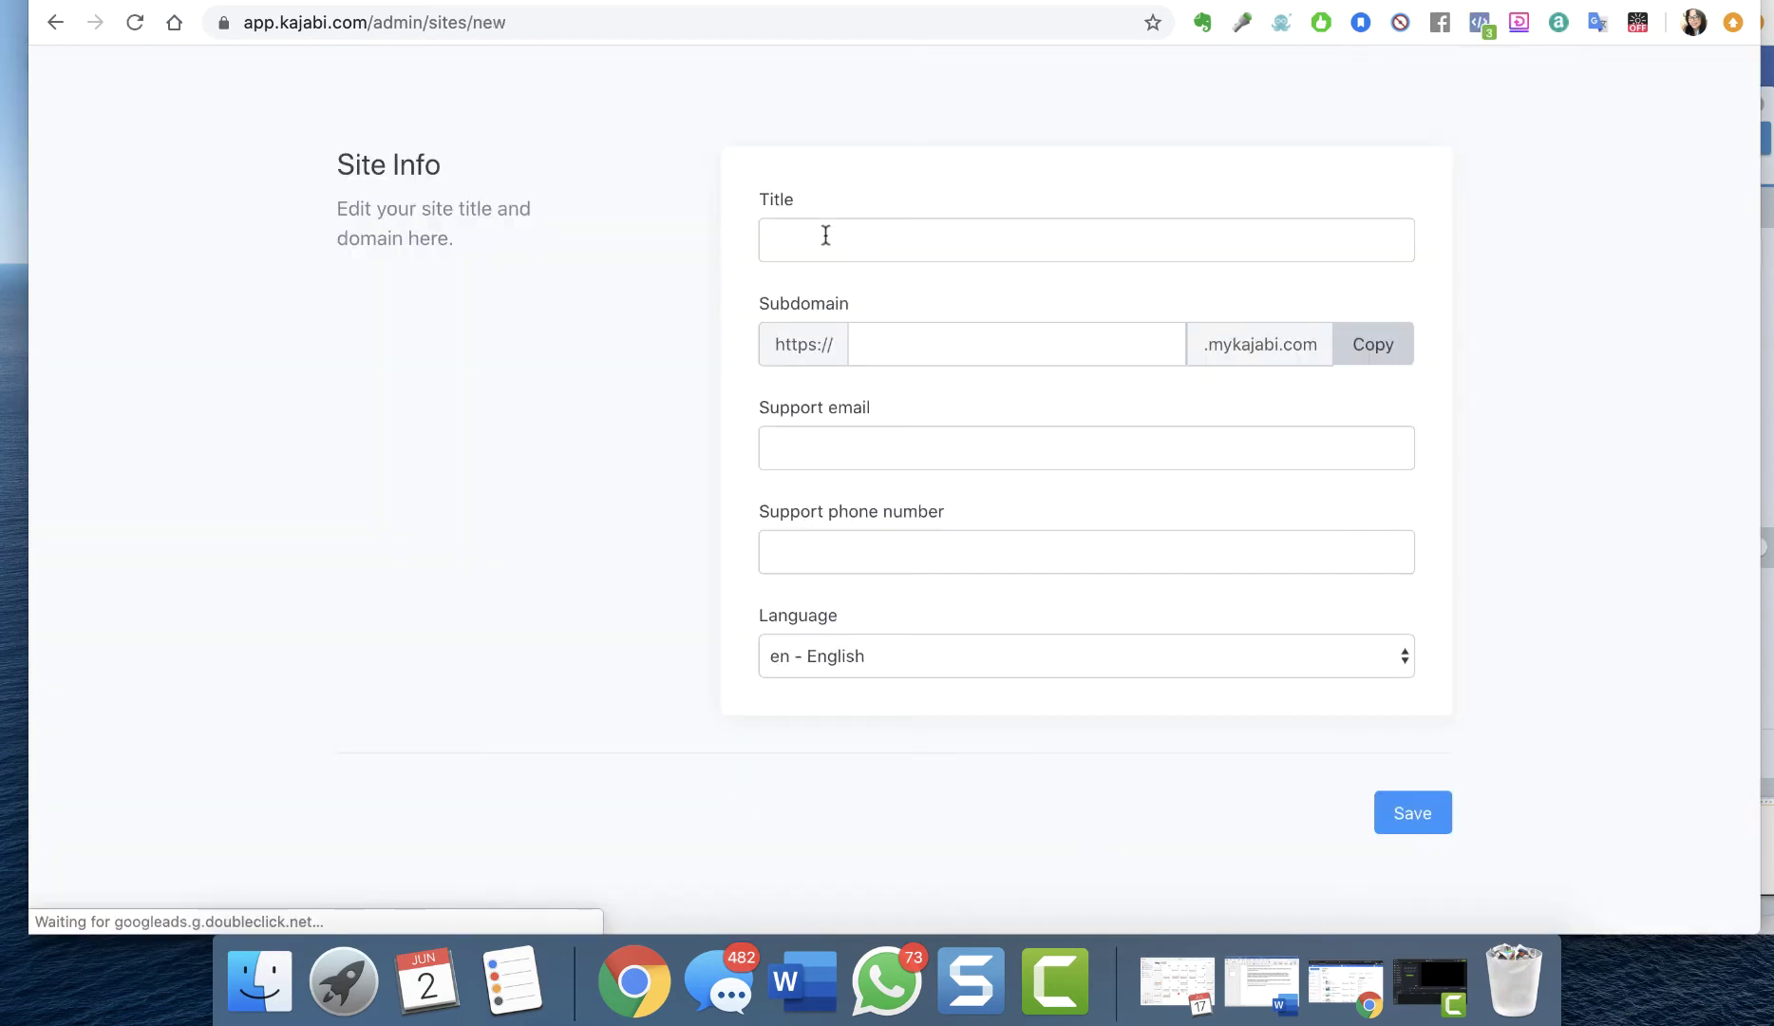
Enter the title Tecnomadre and the subdomain tecnomadre
left_click(825, 235)
type("Tec")
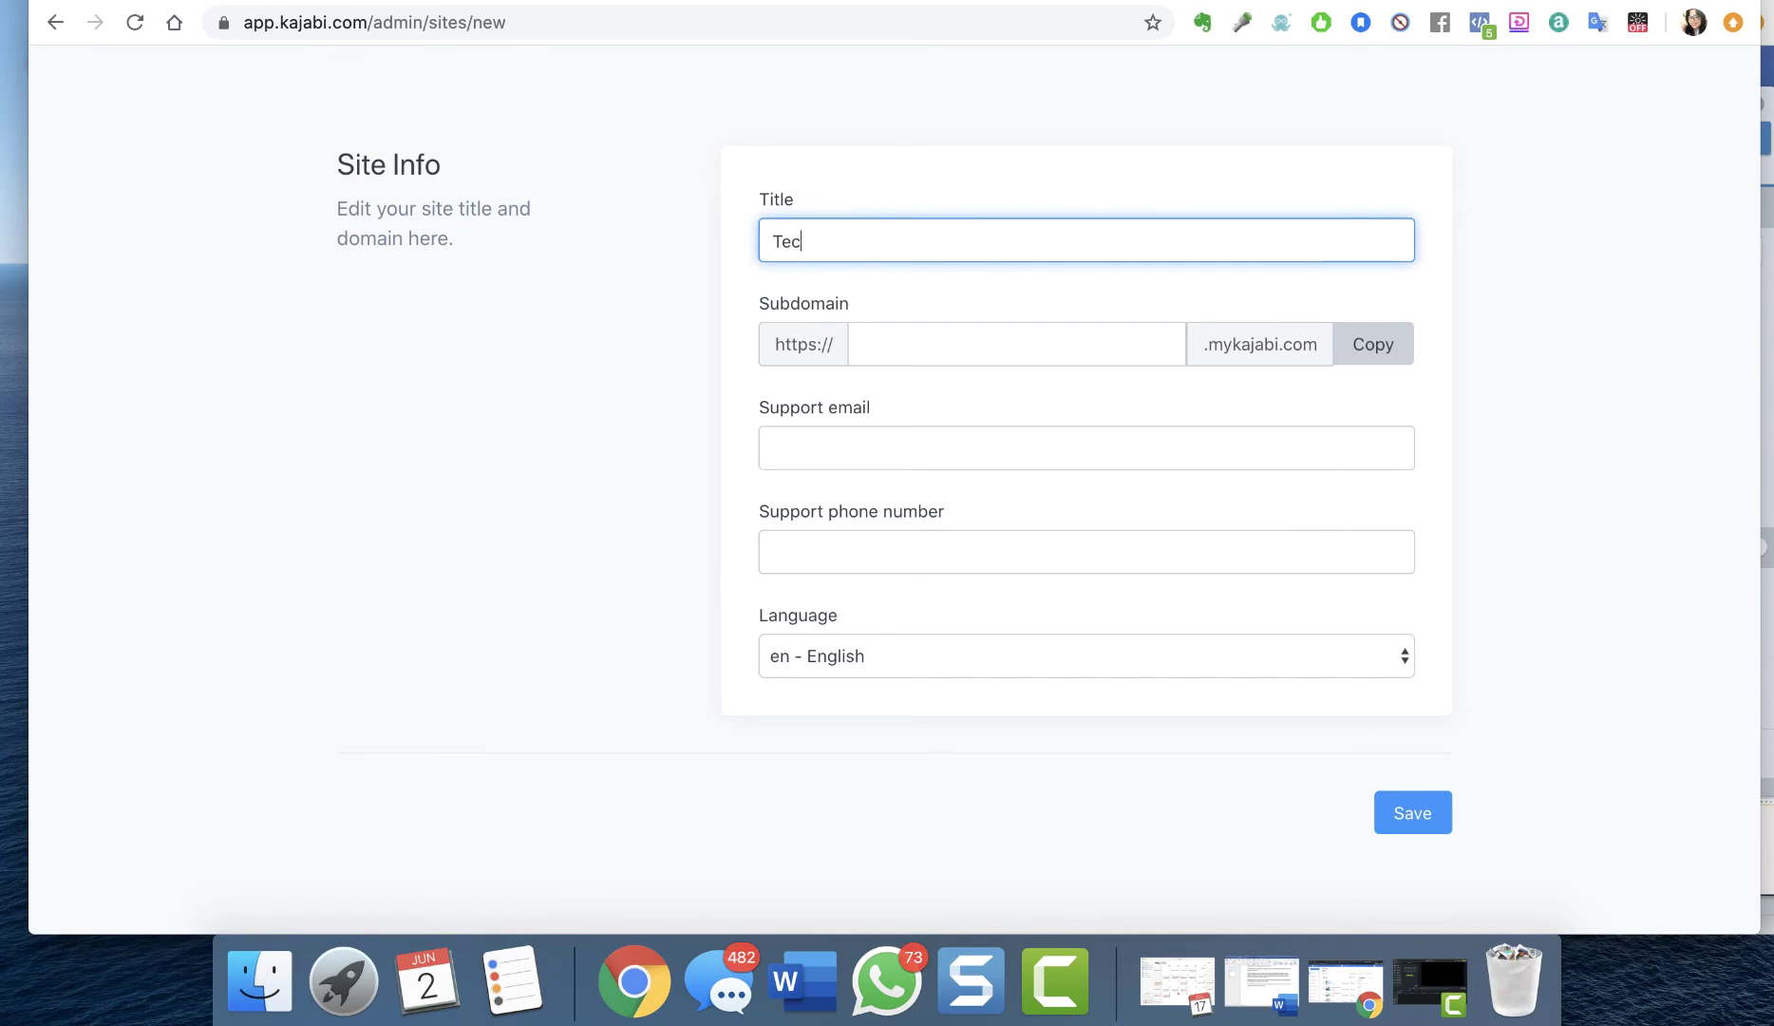
type("nomadre")
left_click(1151, 0)
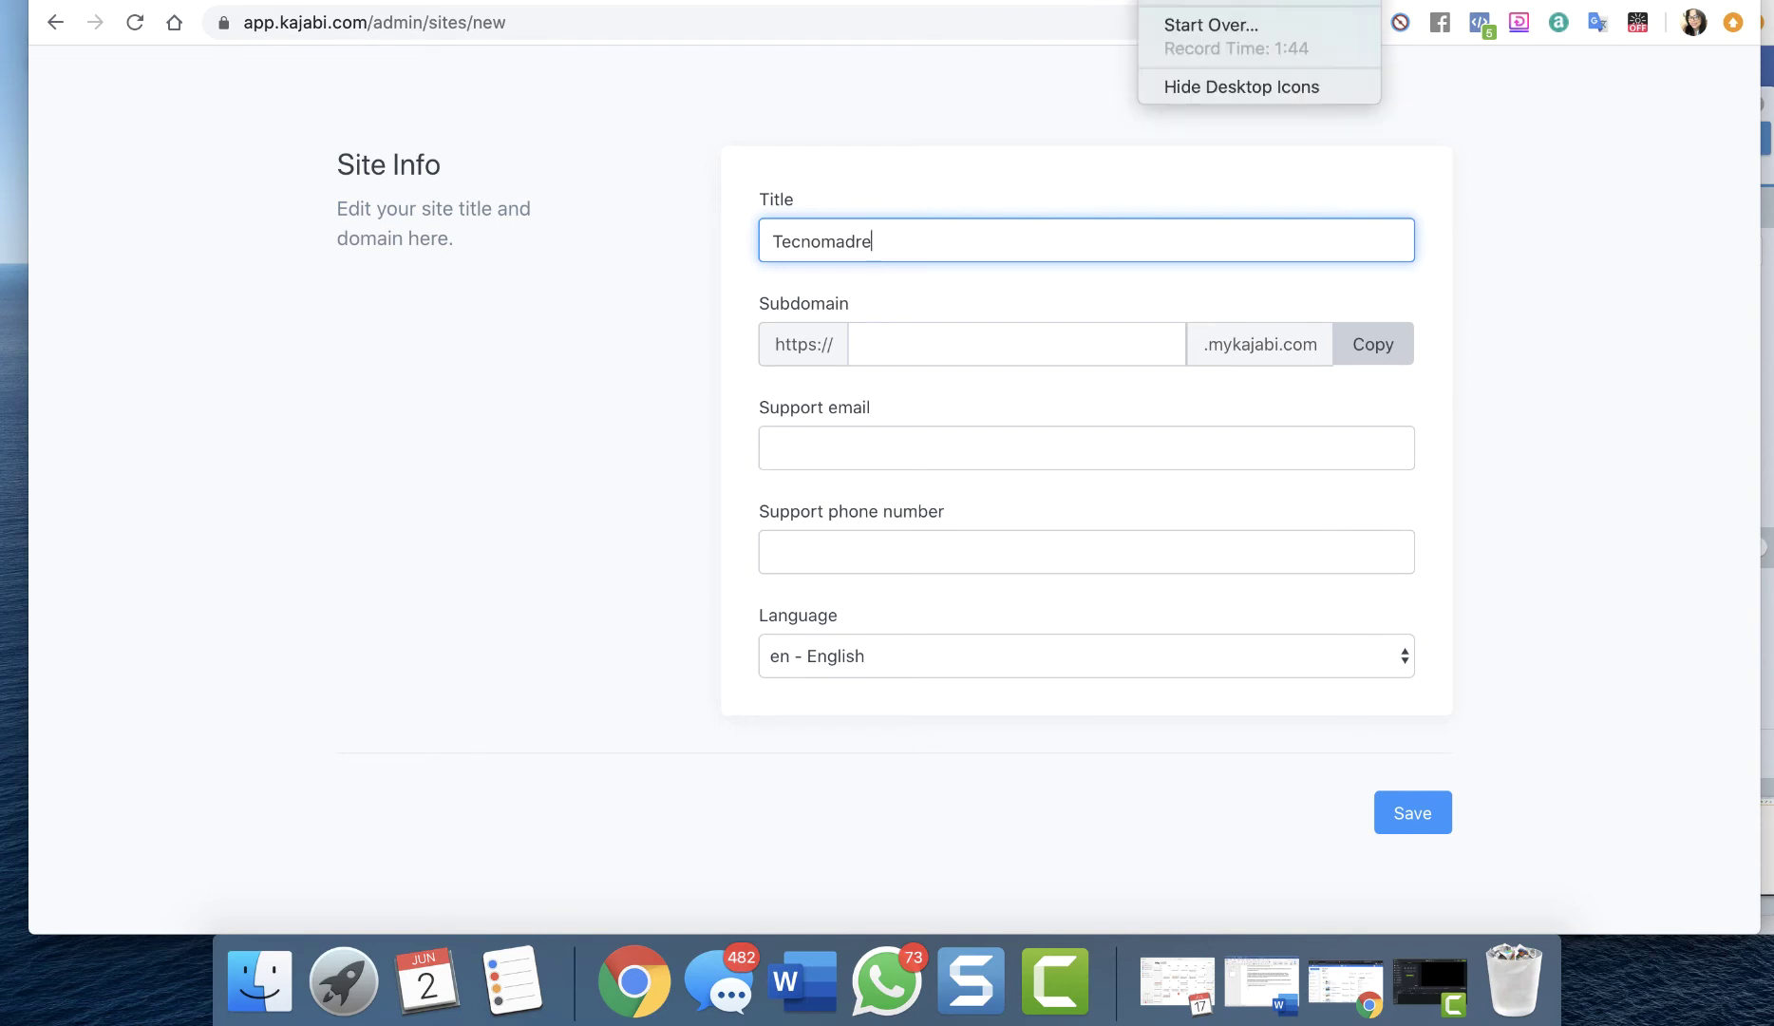
left_click(902, 309)
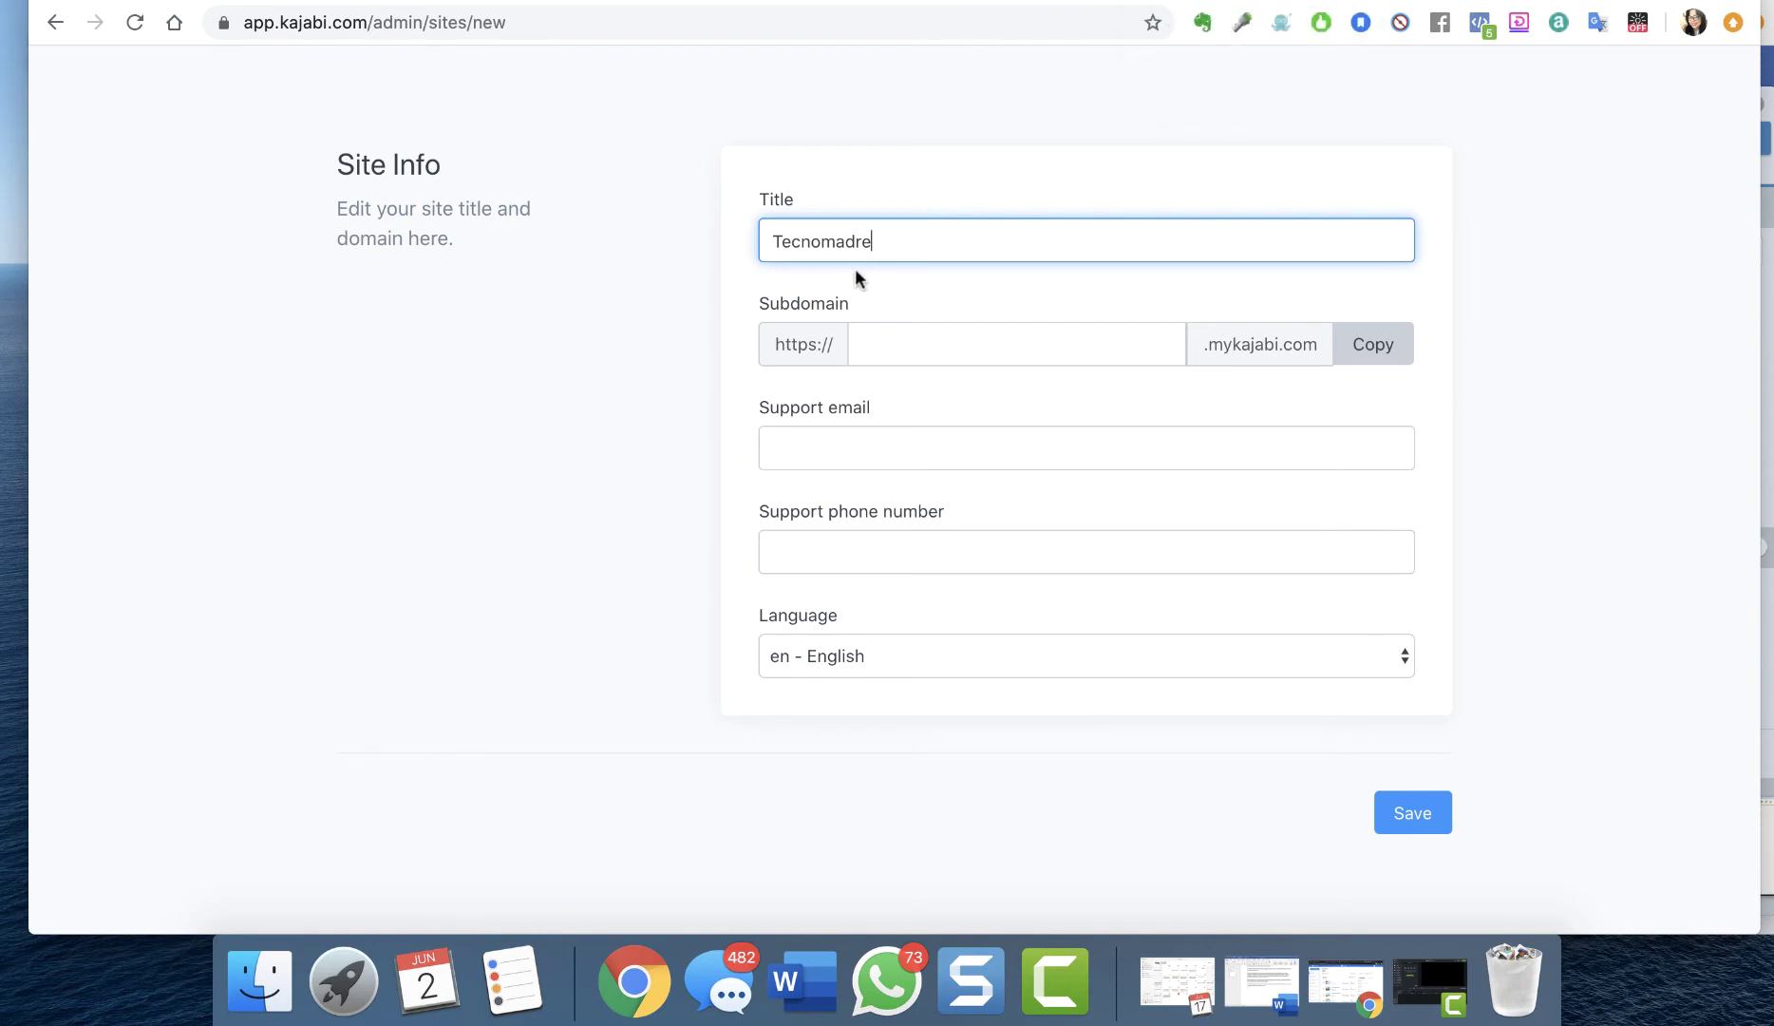
left_click(870, 348)
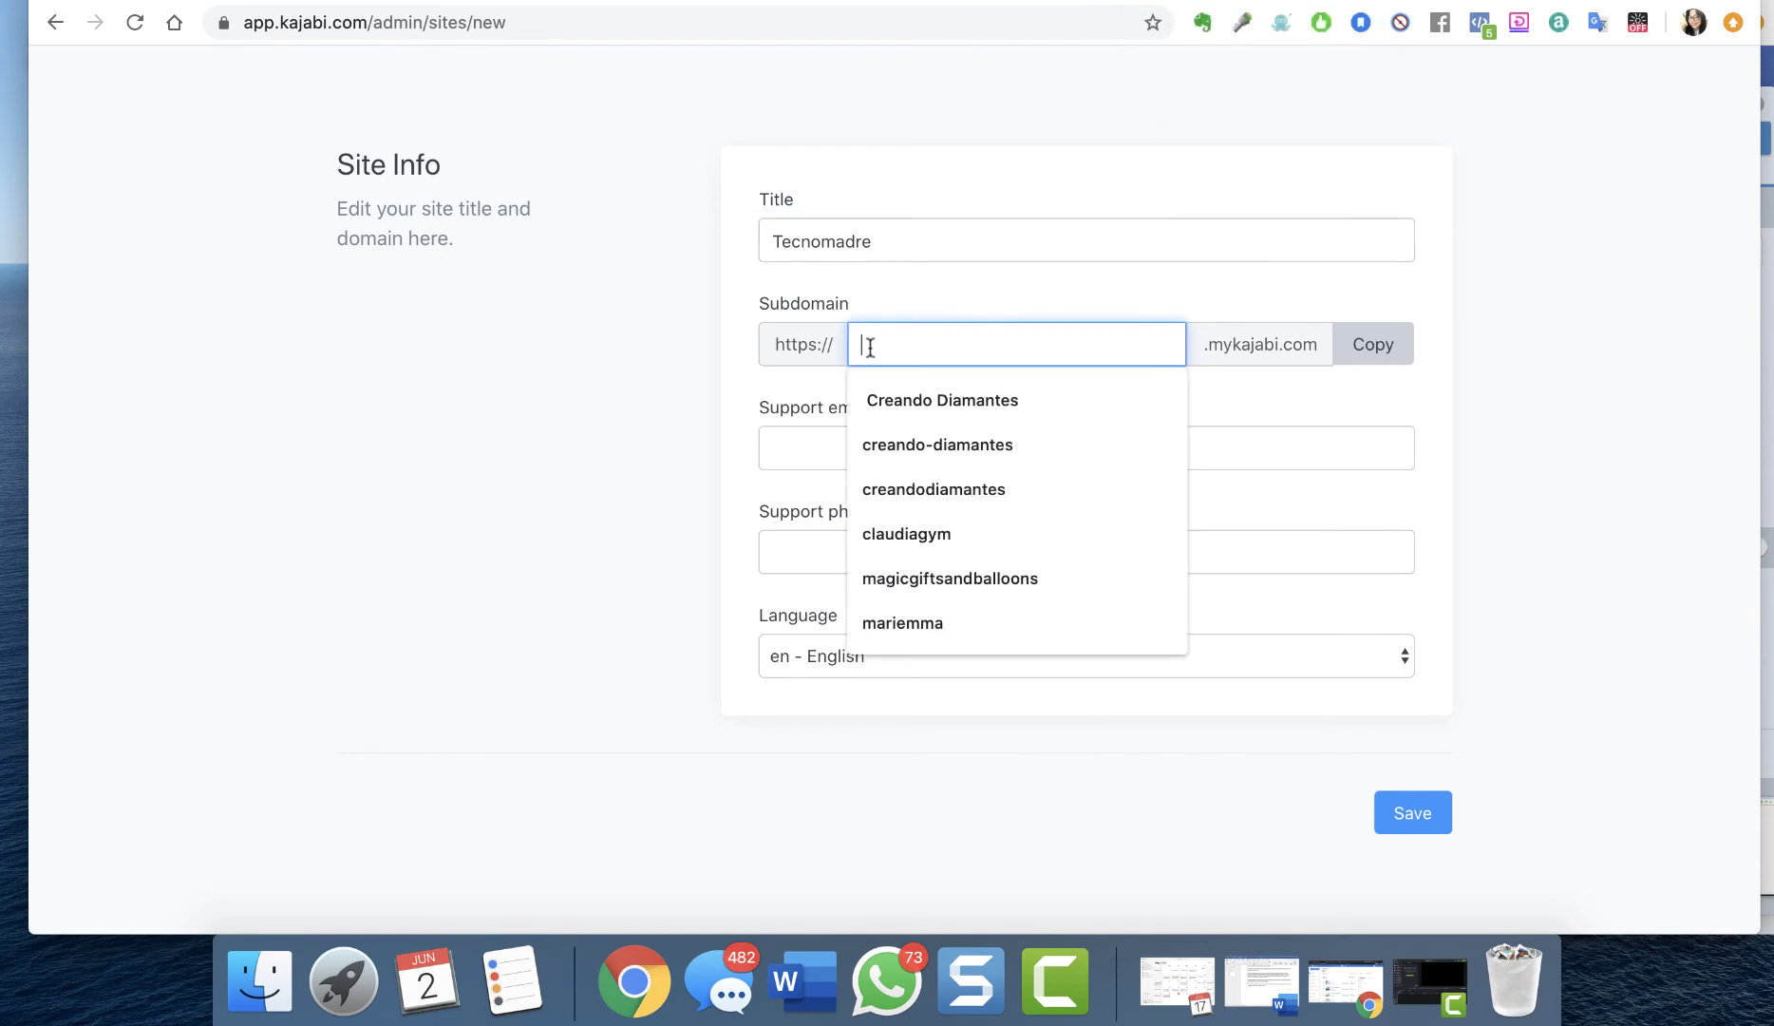
type("te")
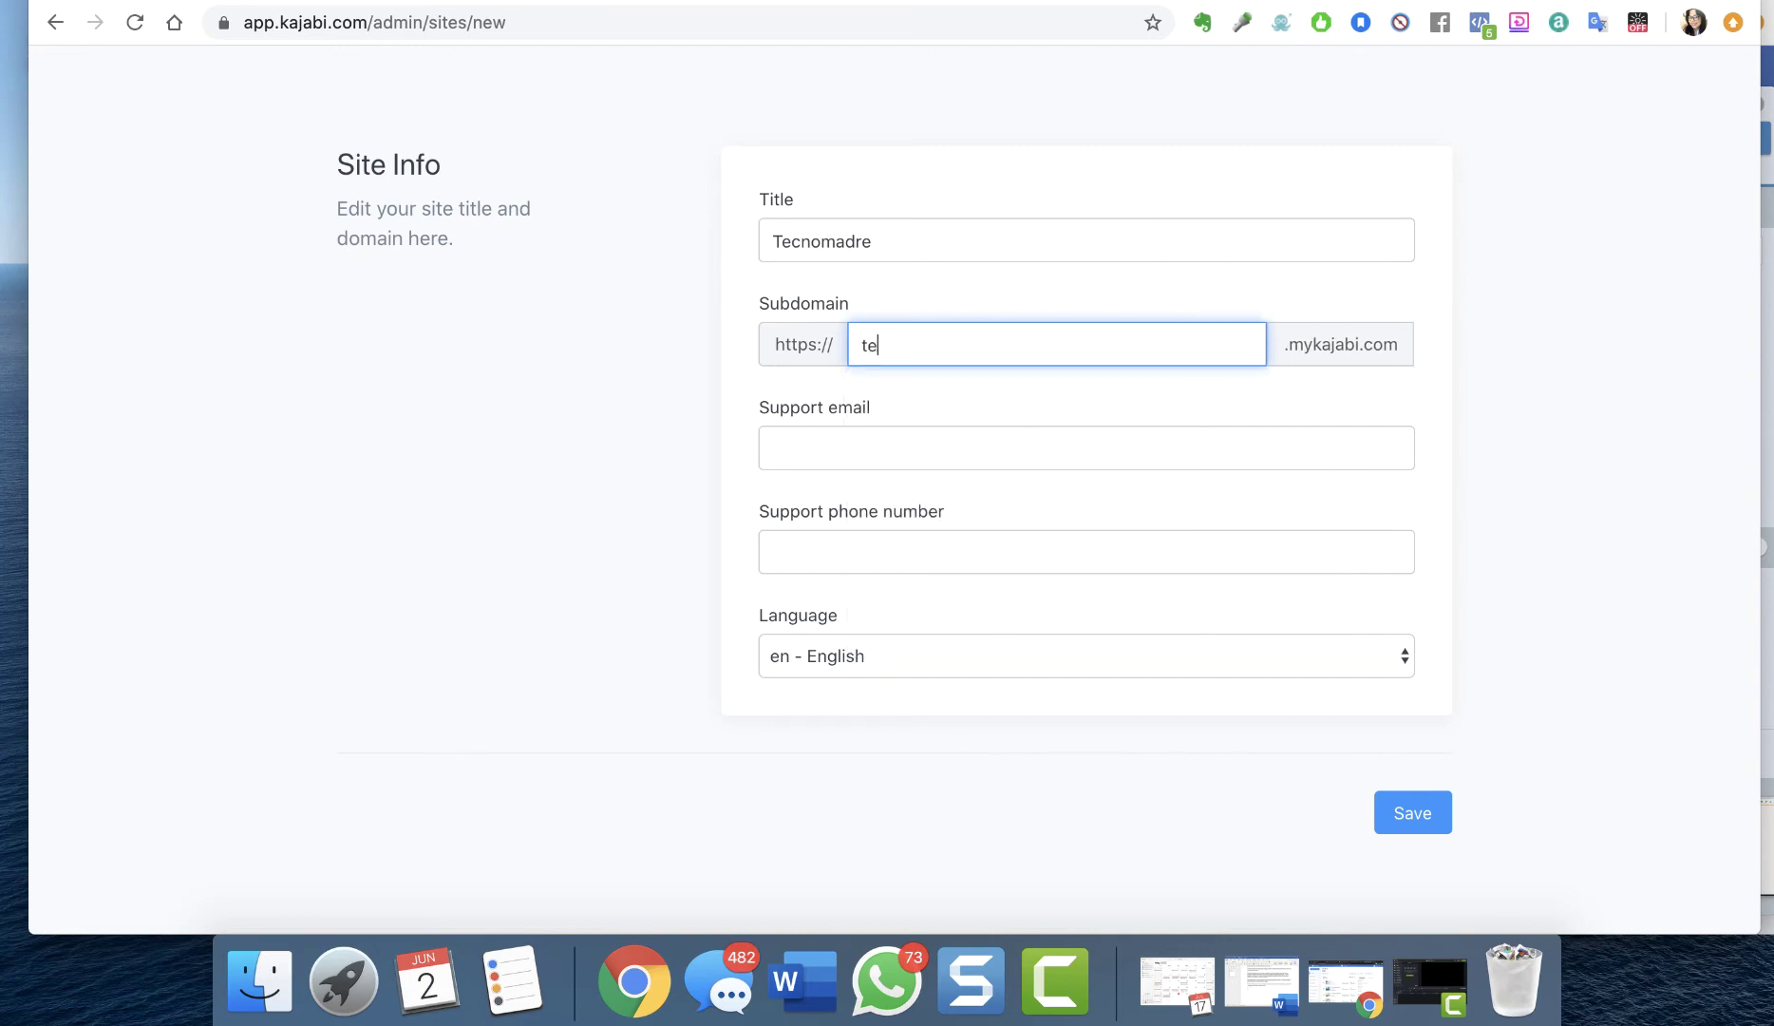
type("cnomadre")
Set the site language to Spanish
left_click(839, 450)
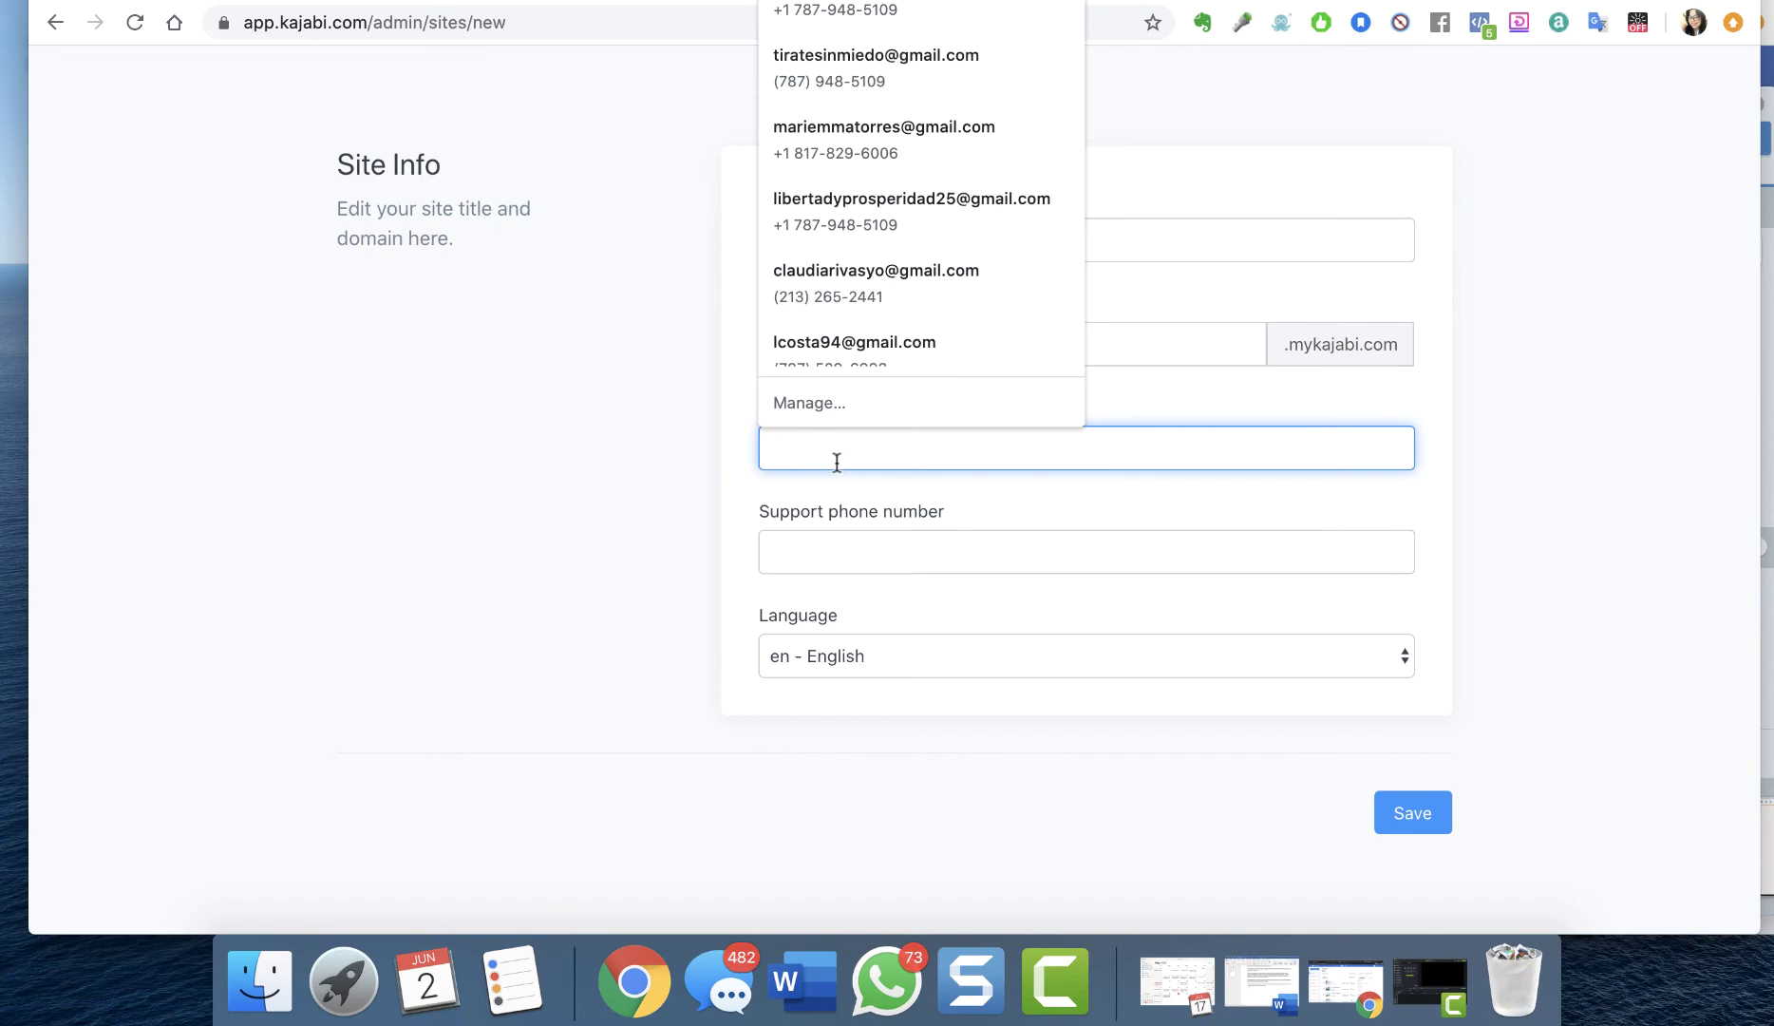
left_click(707, 492)
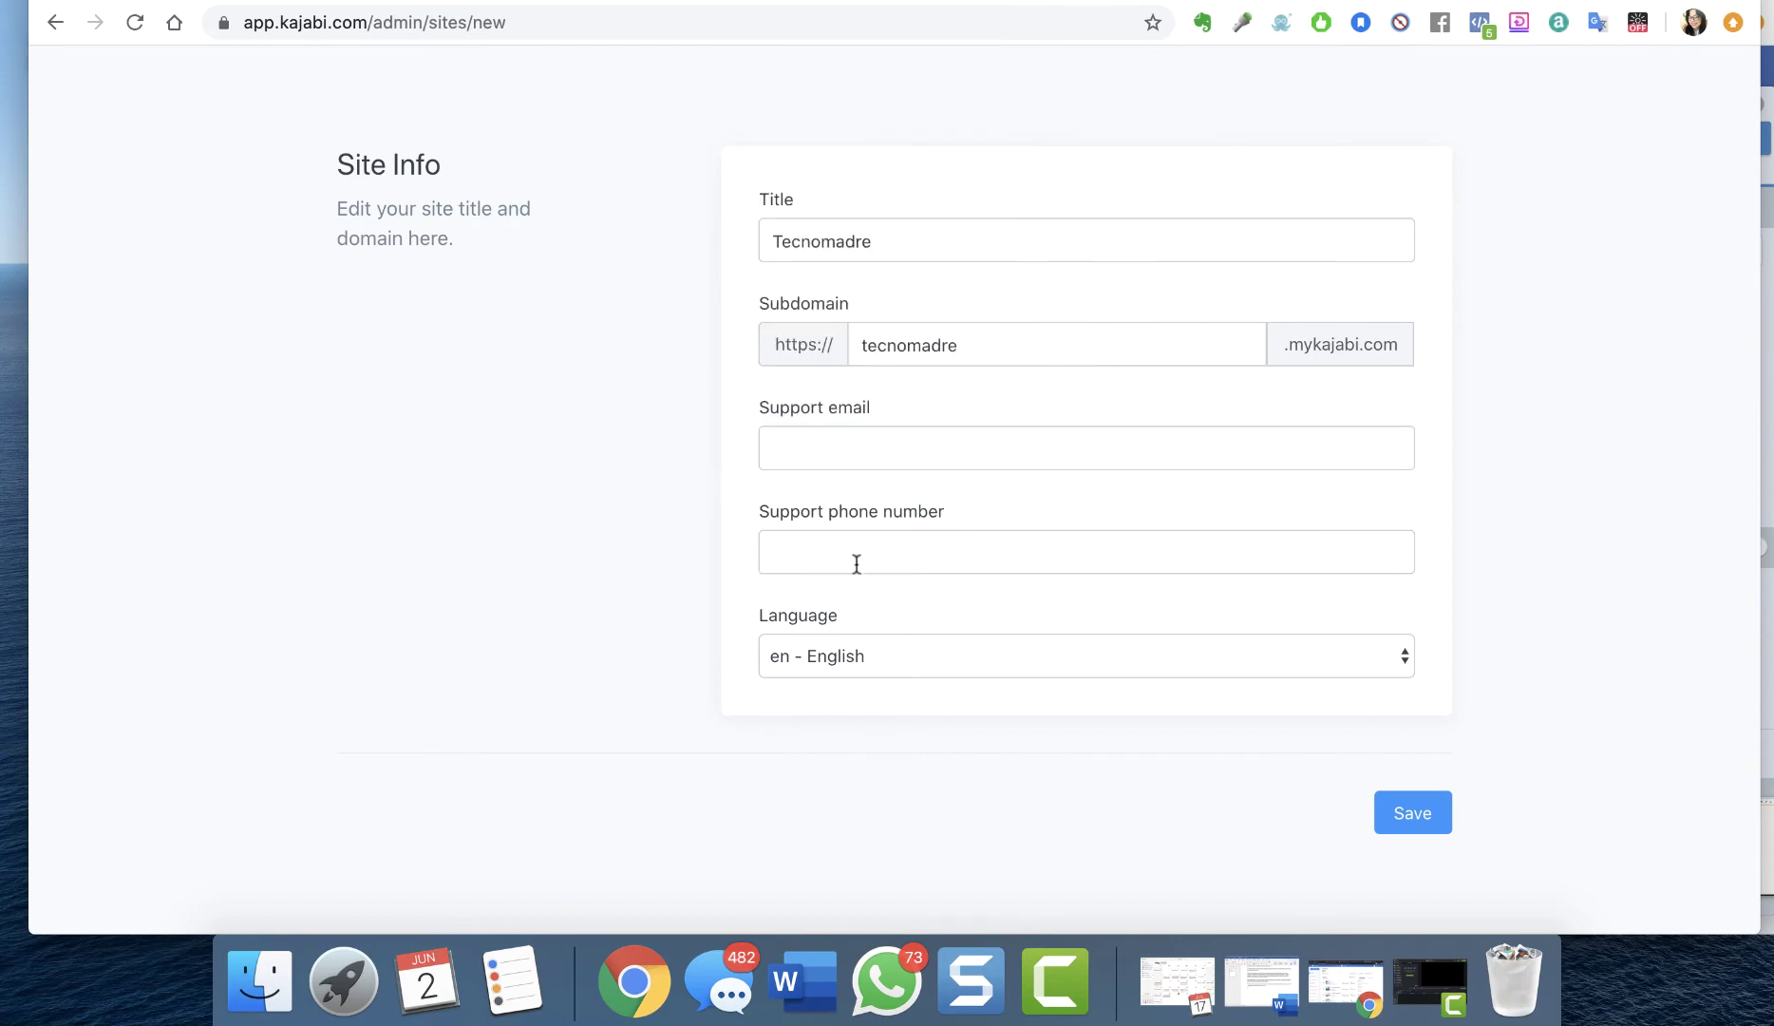
left_click(851, 655)
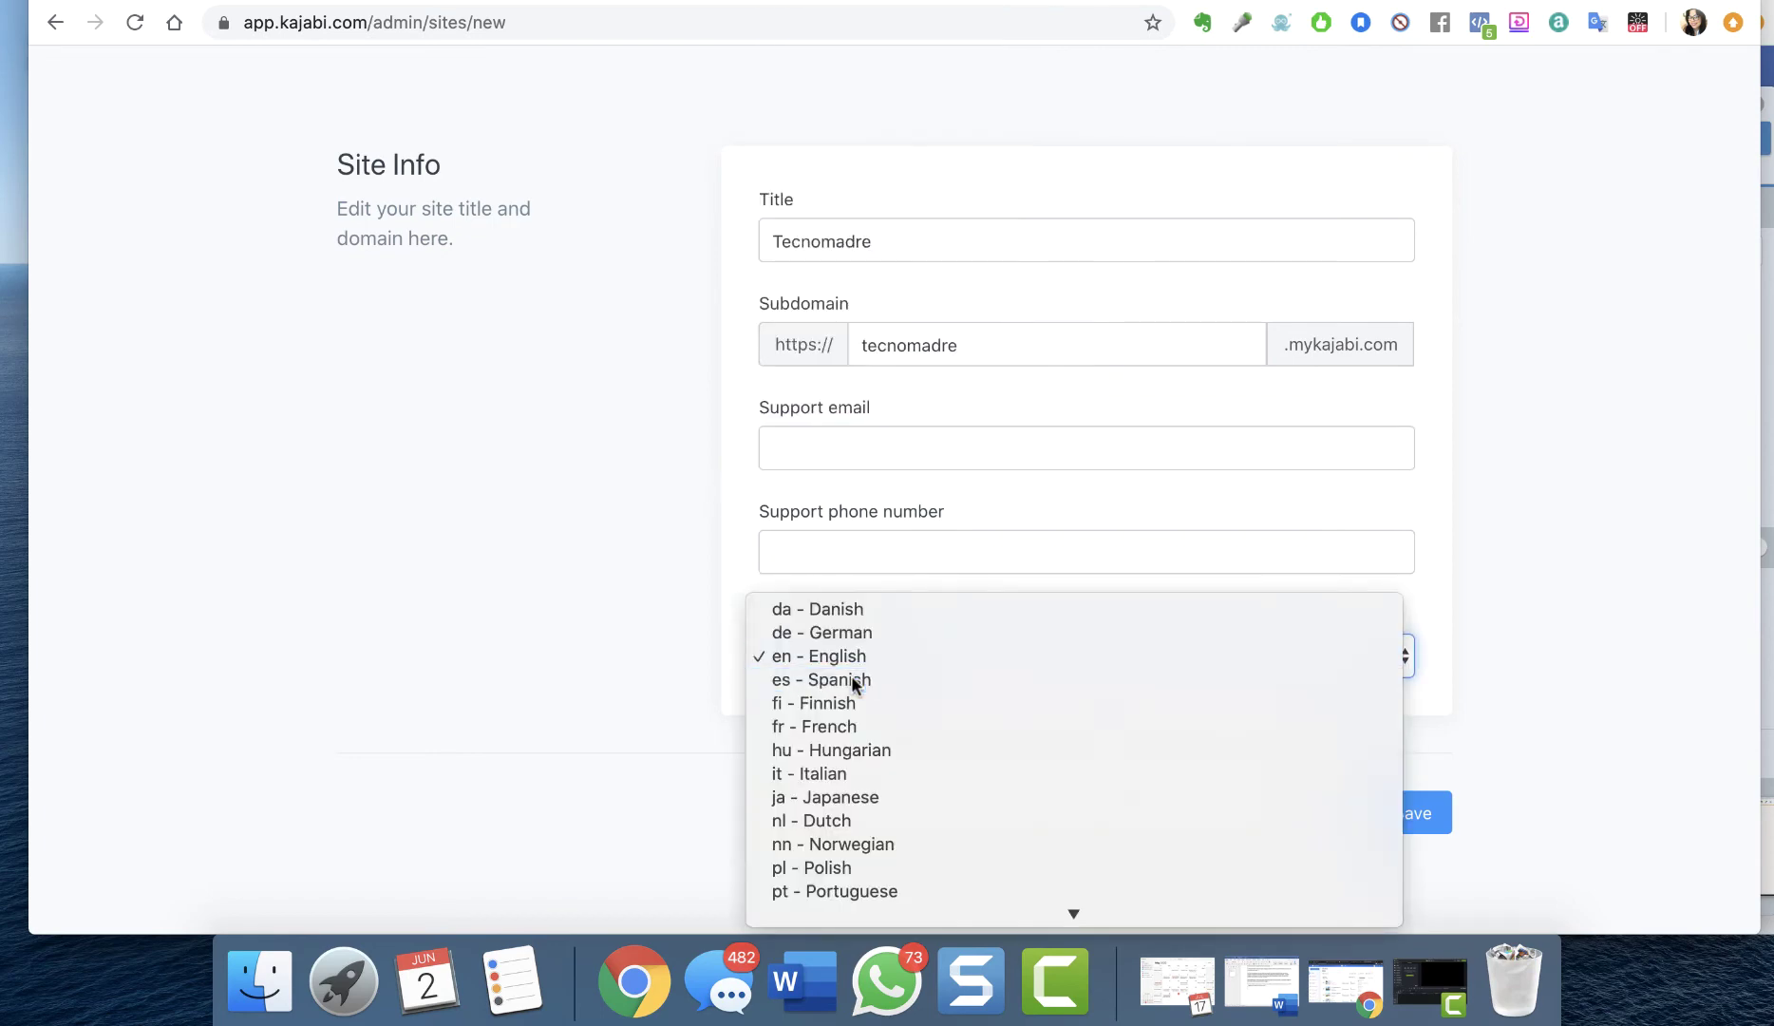
left_click(851, 678)
scroll(844, 412, "down", 1)
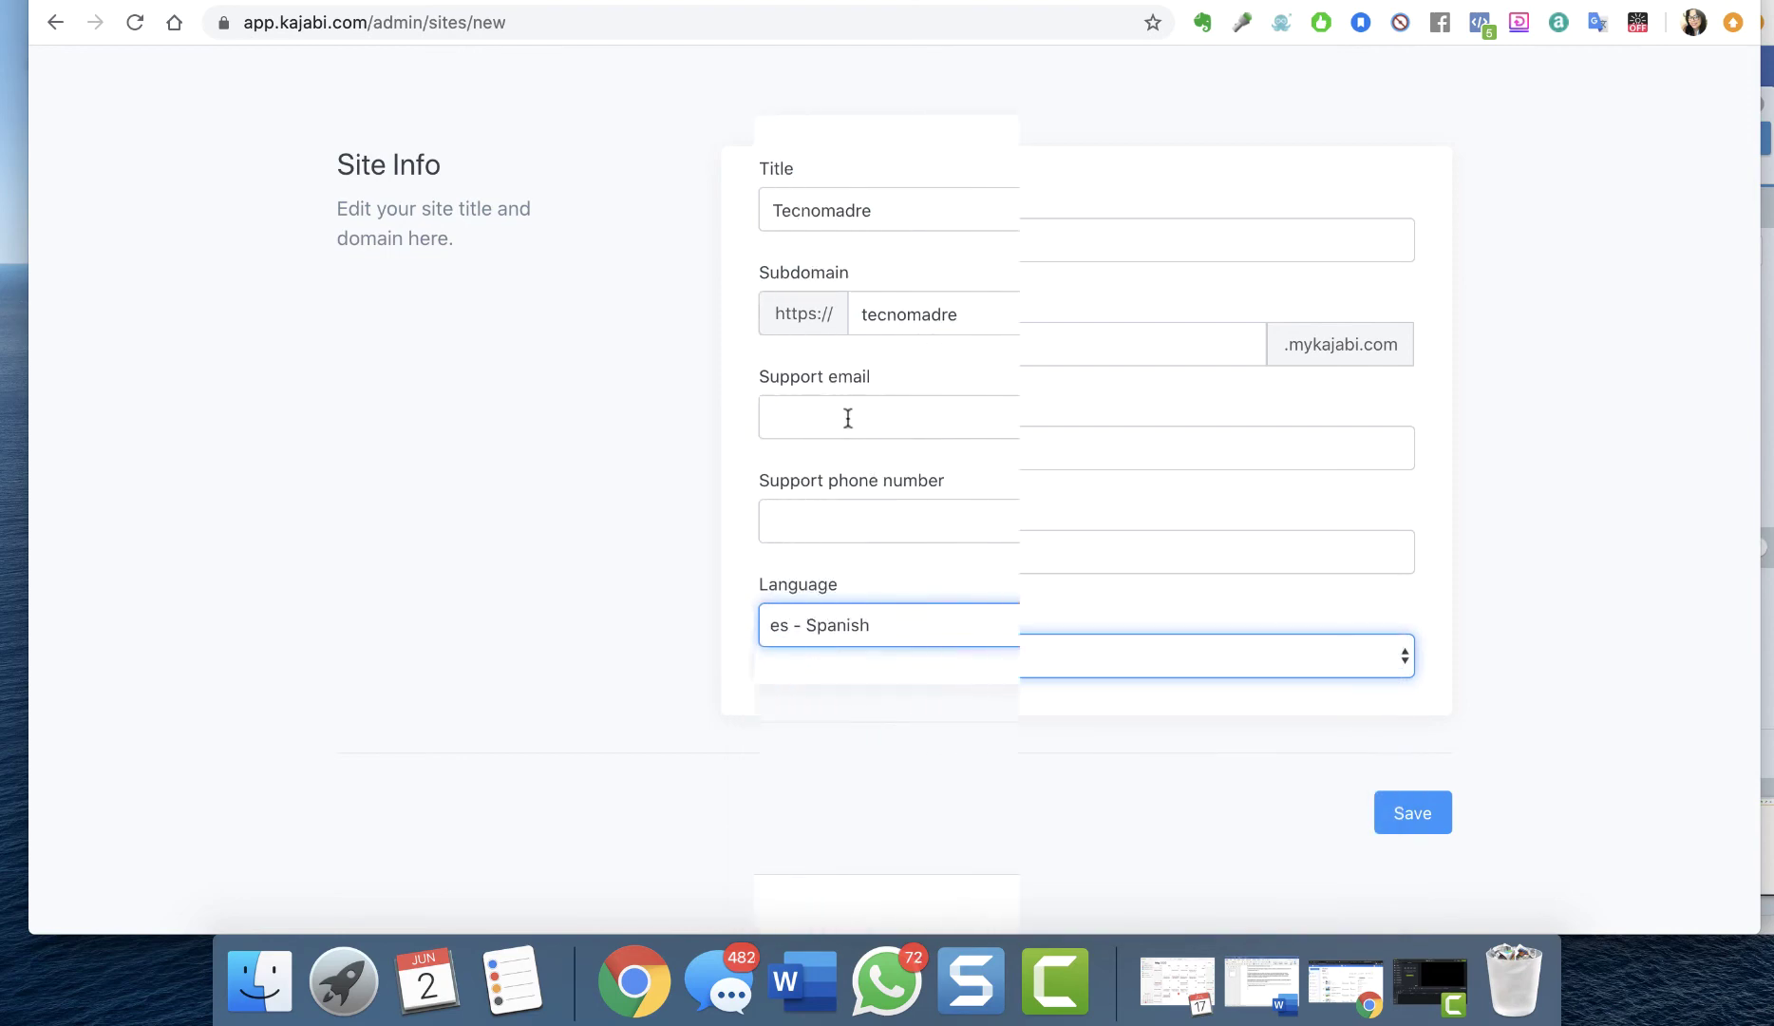
Paste the support email, enter the support phone number and save the new site
left_click(846, 417)
type("https://www.academiatiratesinmiedo.com/replay")
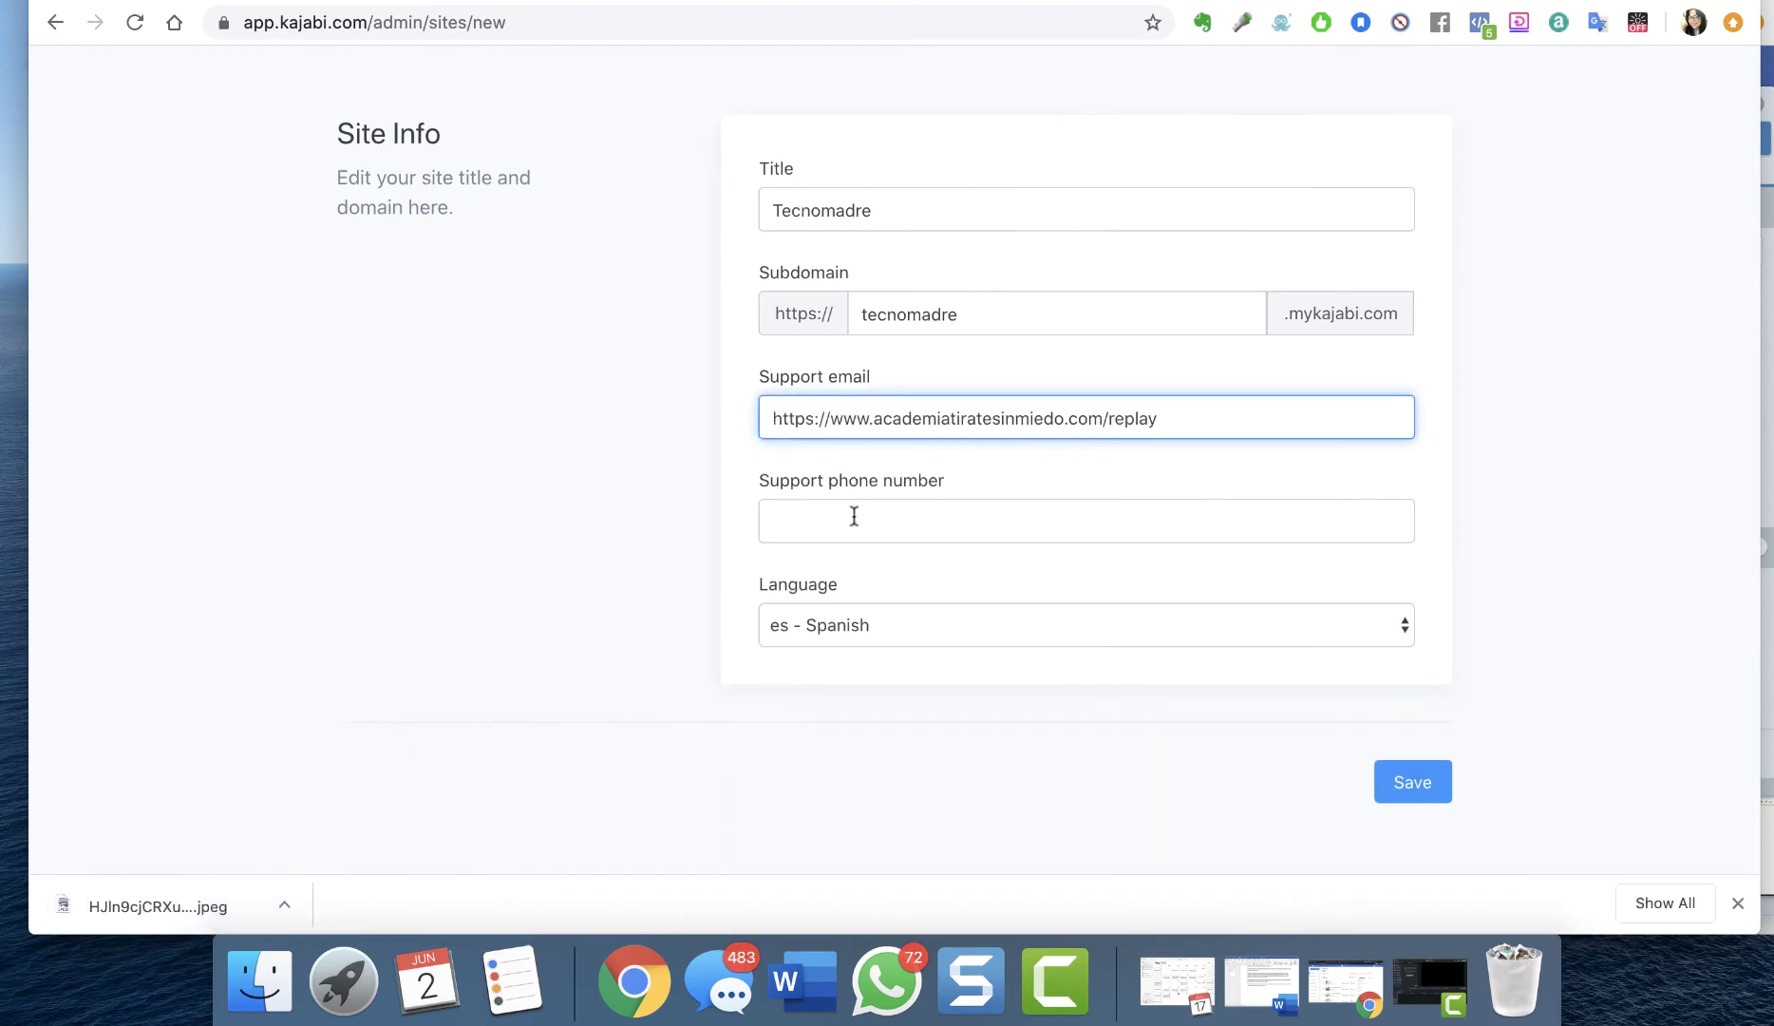
left_click(853, 520)
type("7879")
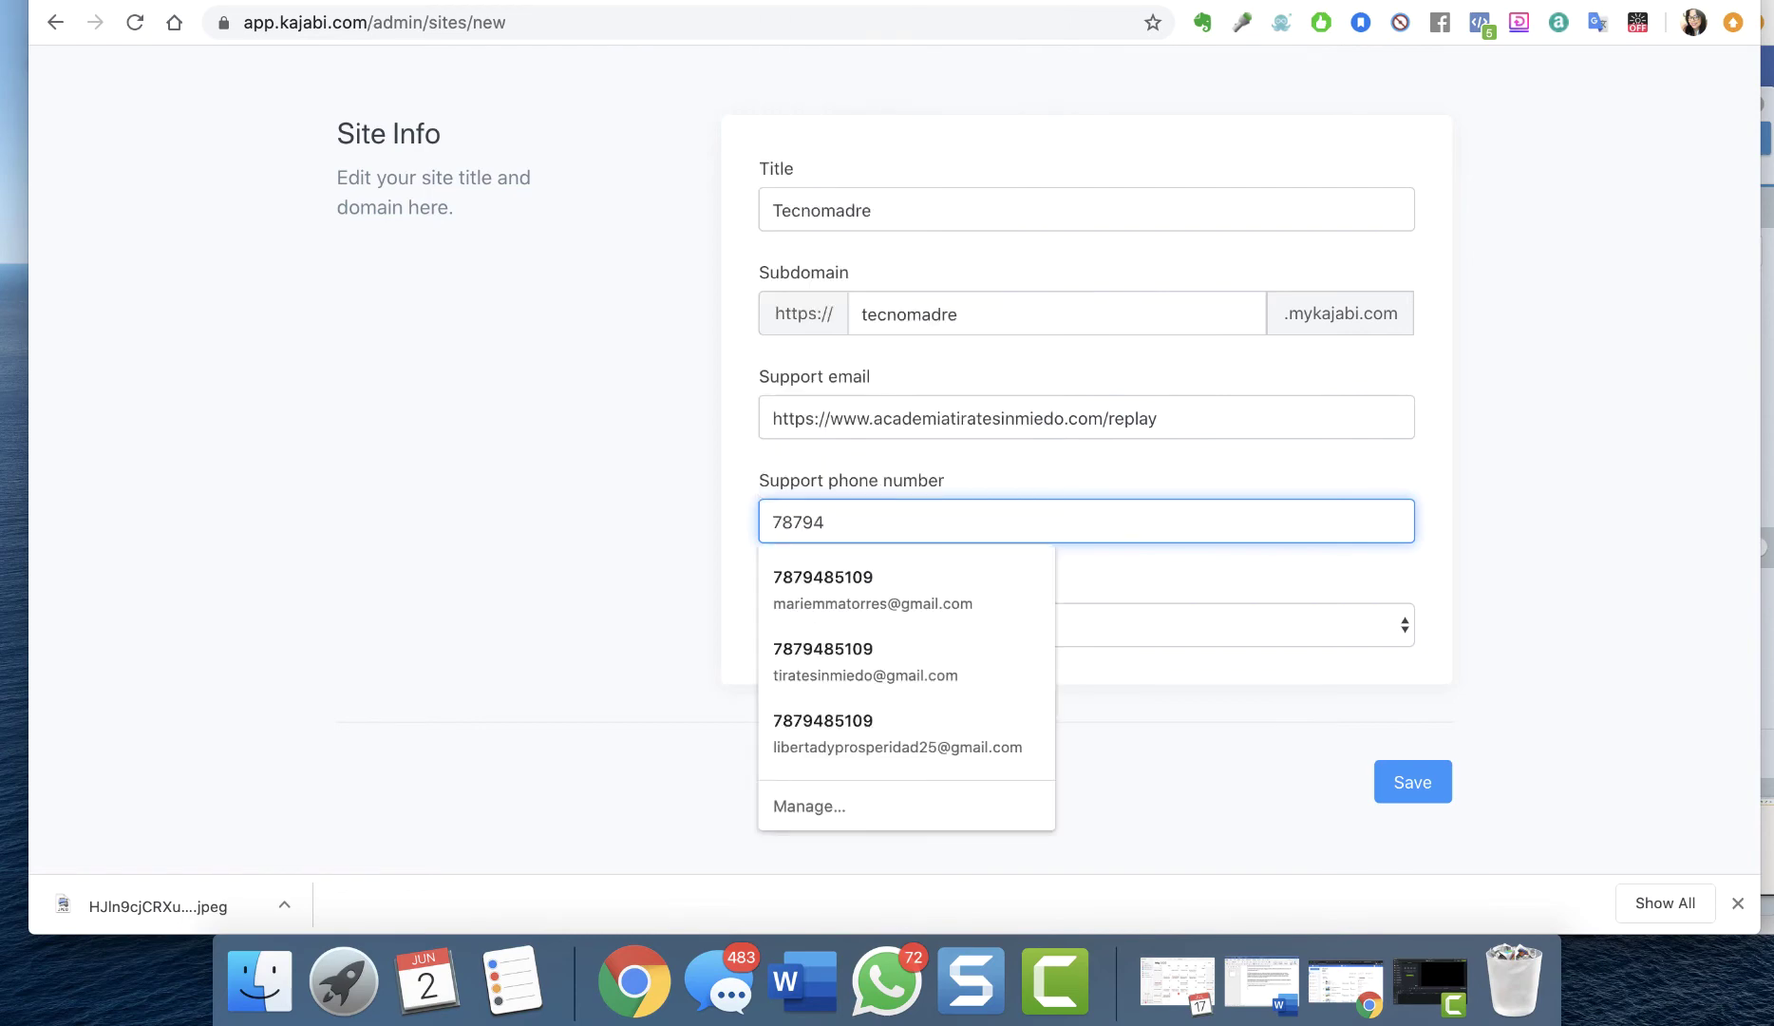
type("4")
key("BackSpace")
key("BackSpace")
key("BackSpace")
key("BackSpace")
key("BackSpace")
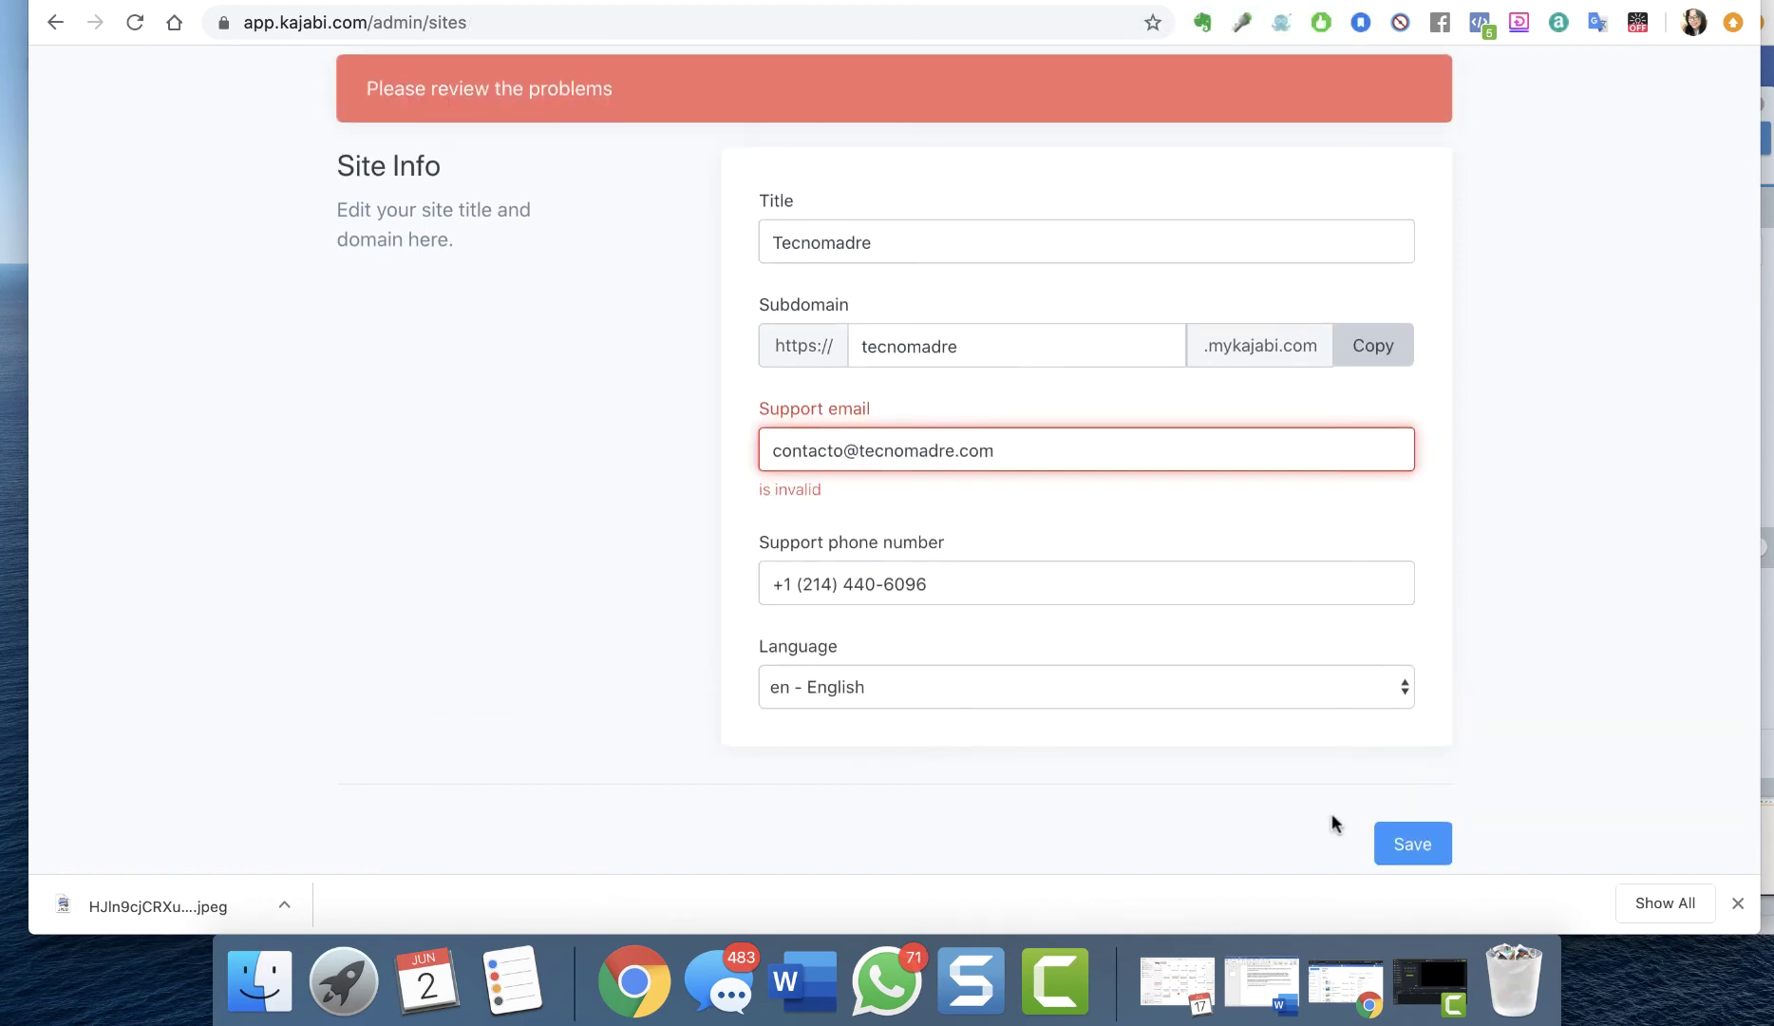
left_click(1409, 846)
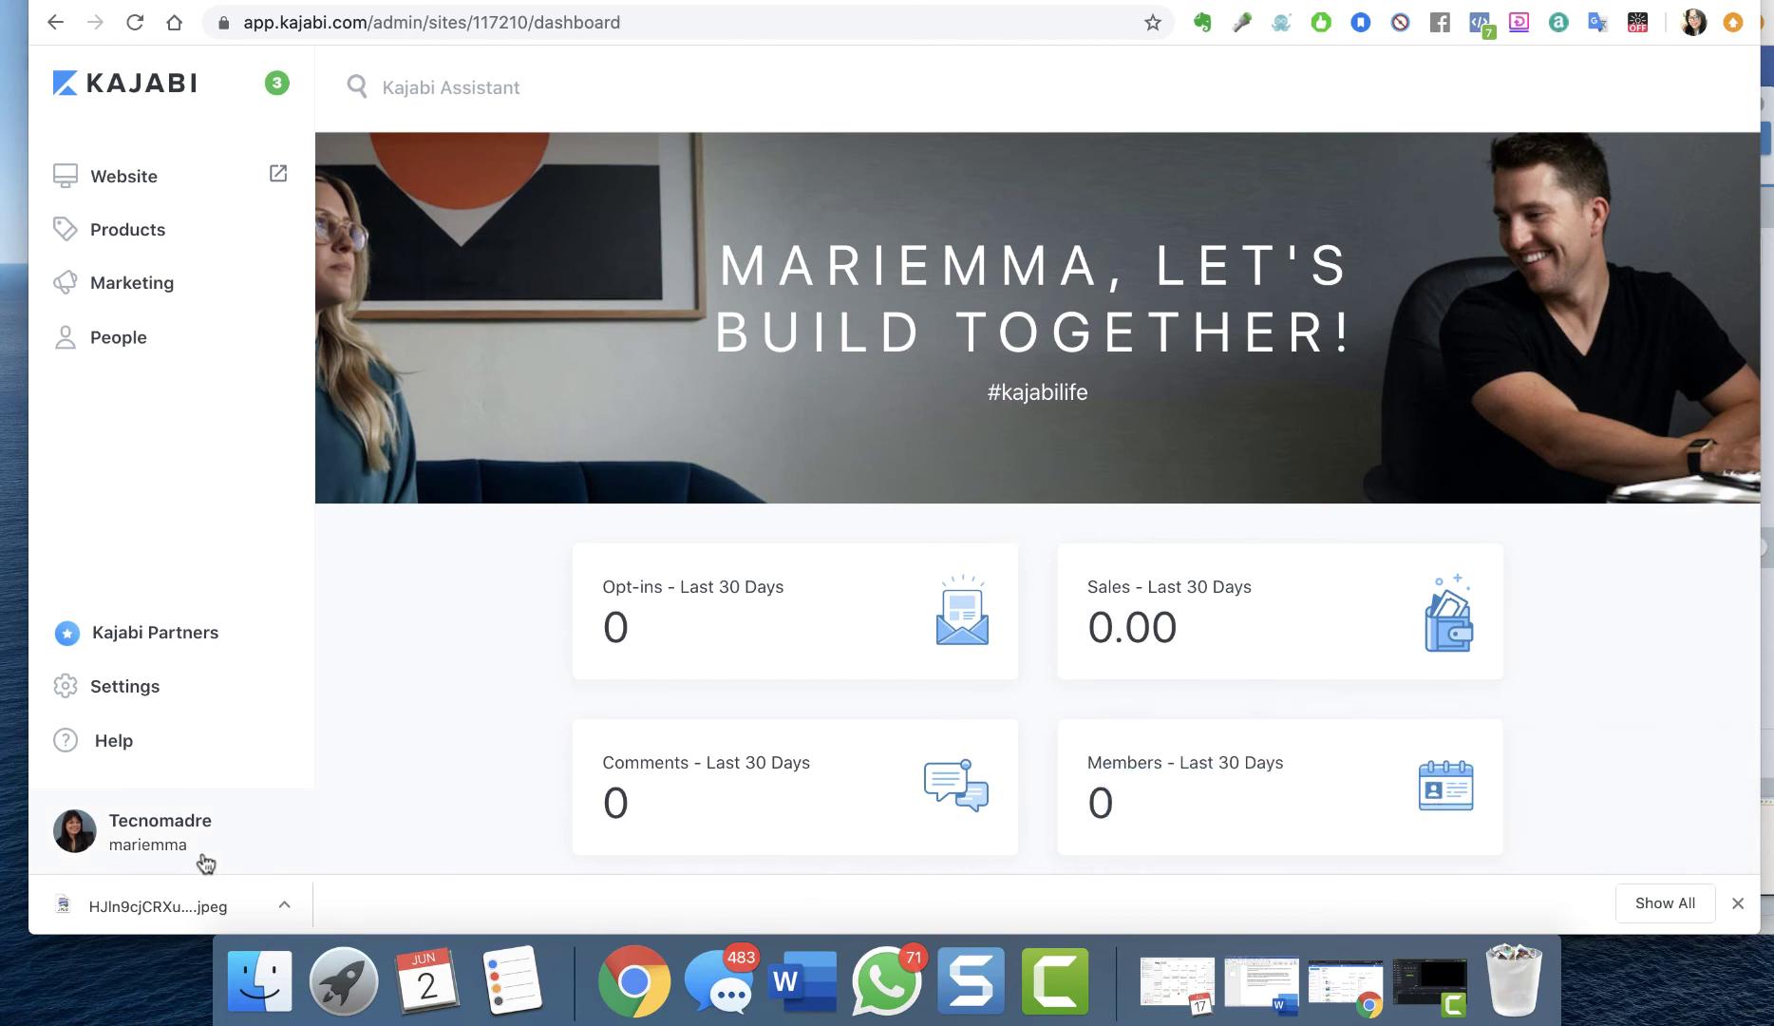
Open the Tecnomadre Site Details settings and scroll down to the Branding section
left_click(118, 694)
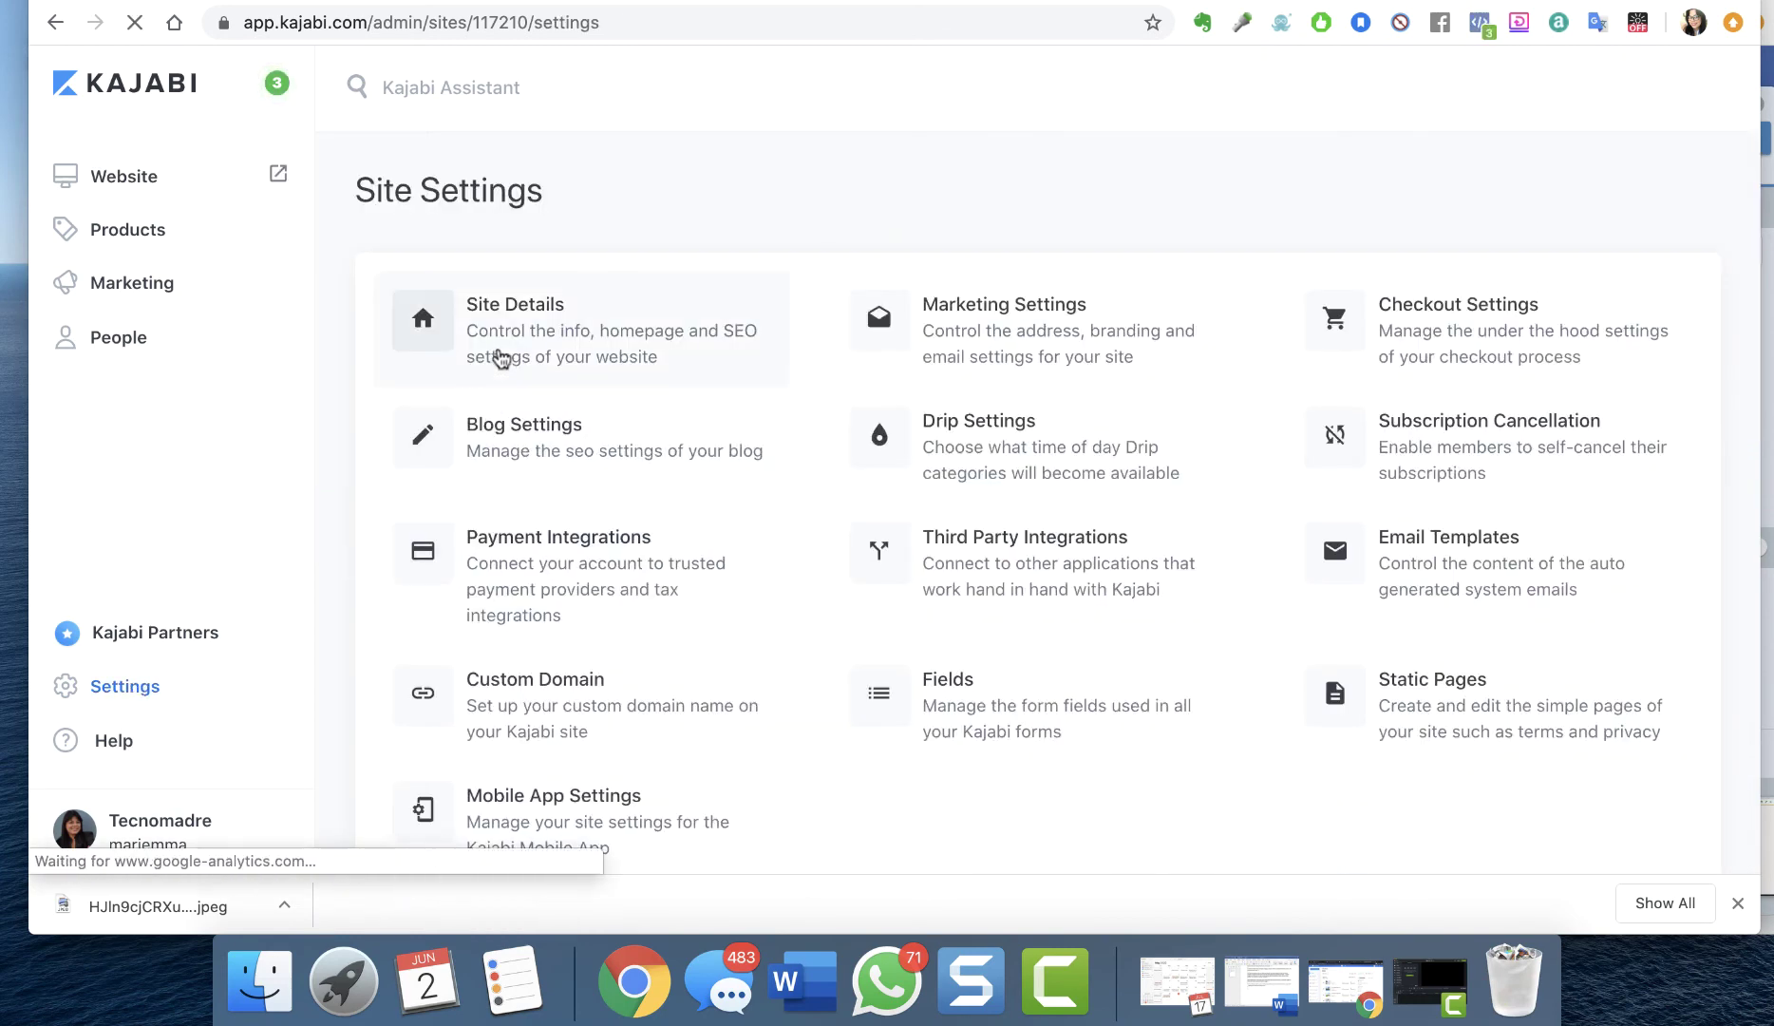
left_click(500, 358)
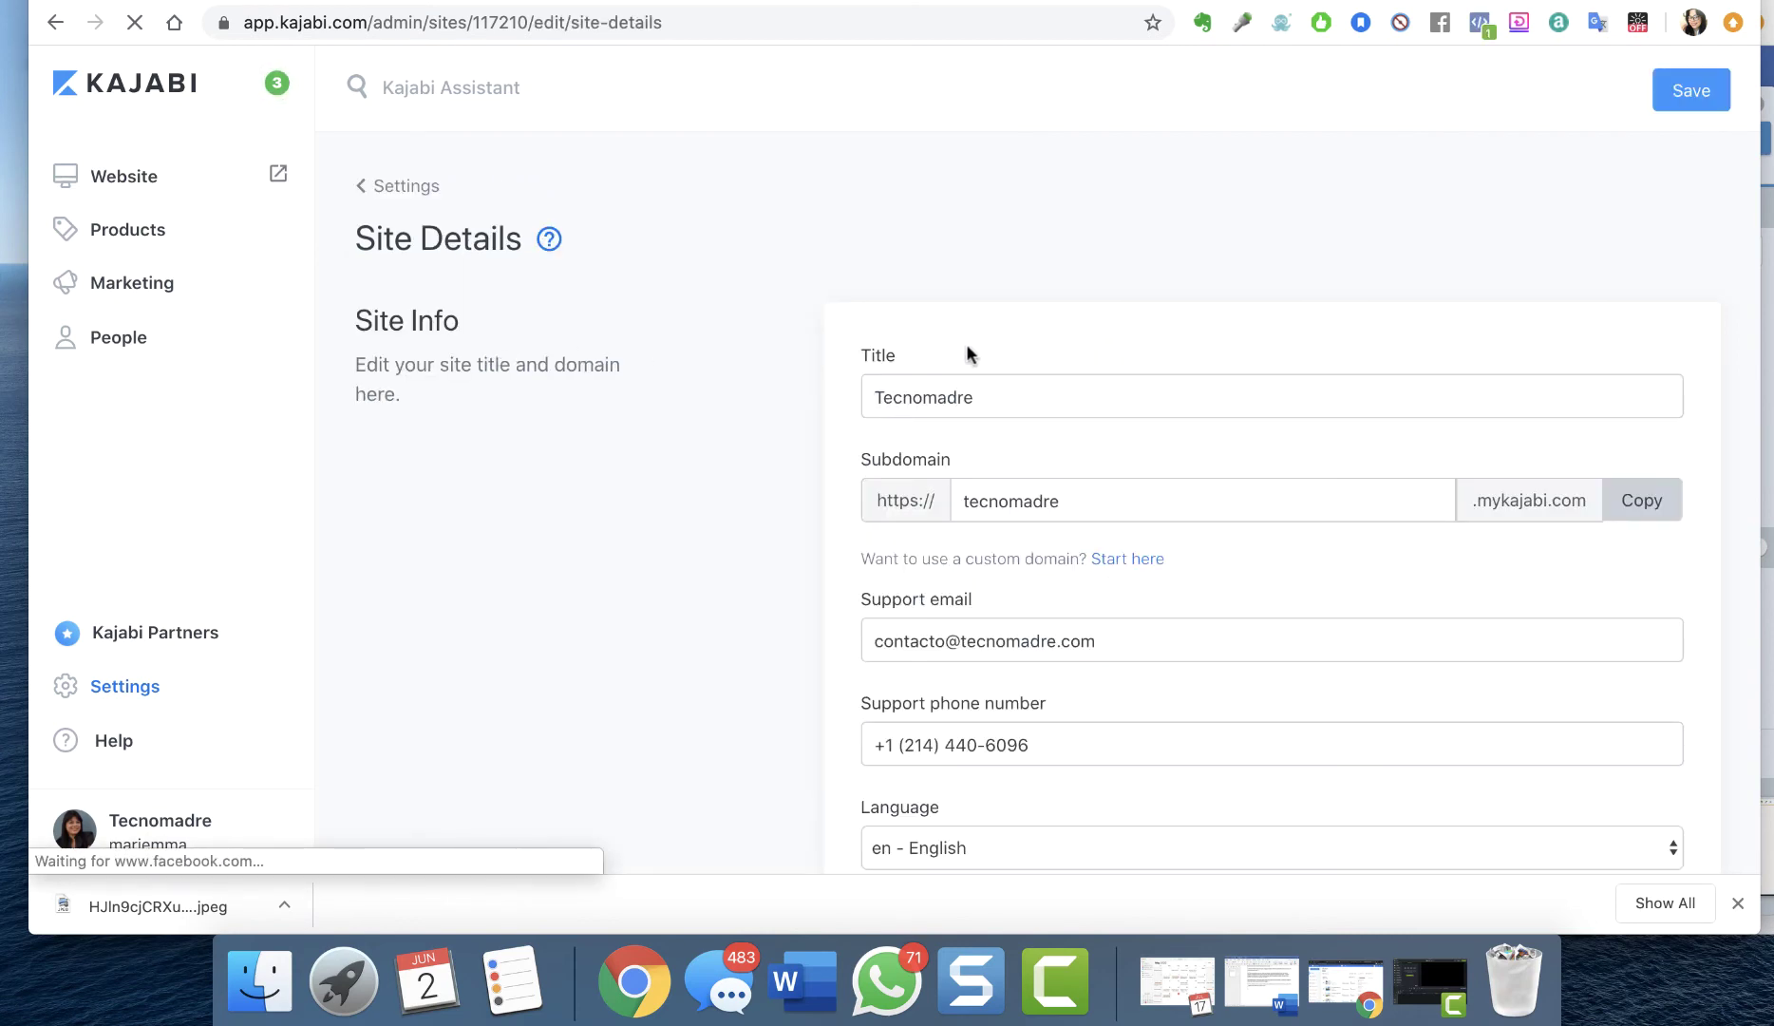
scroll(978, 506, "down", 6)
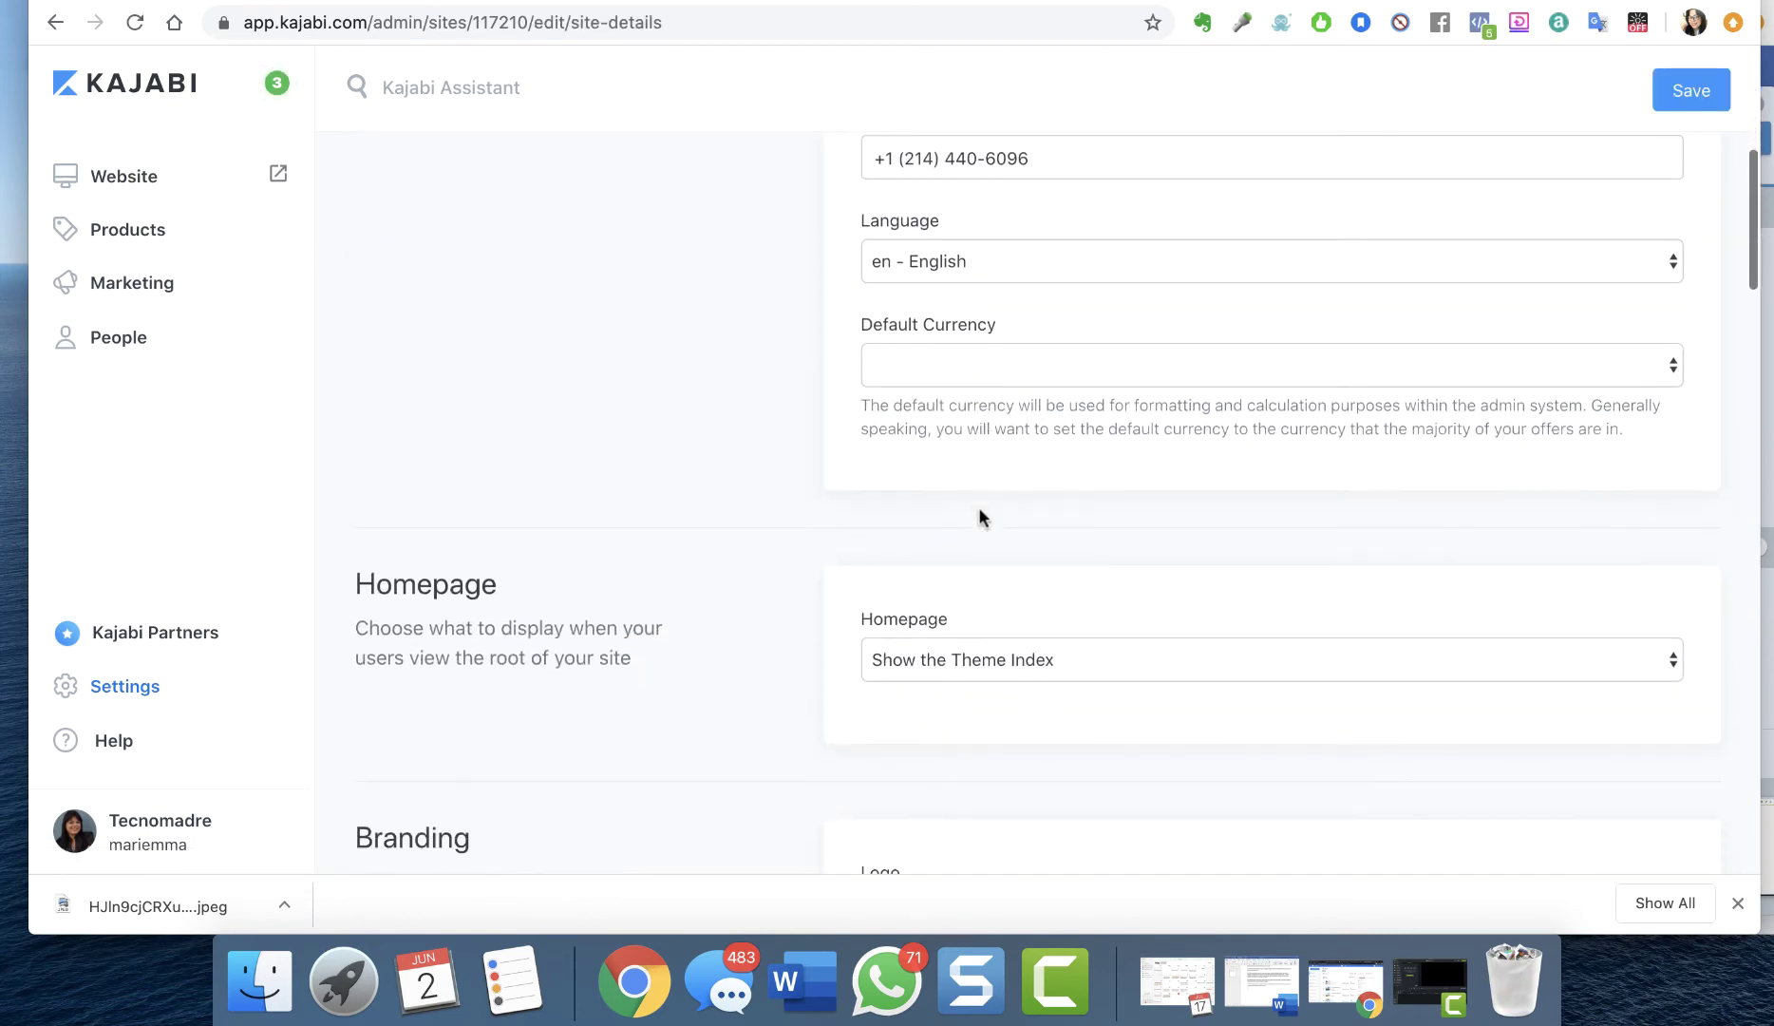
left_click(993, 349)
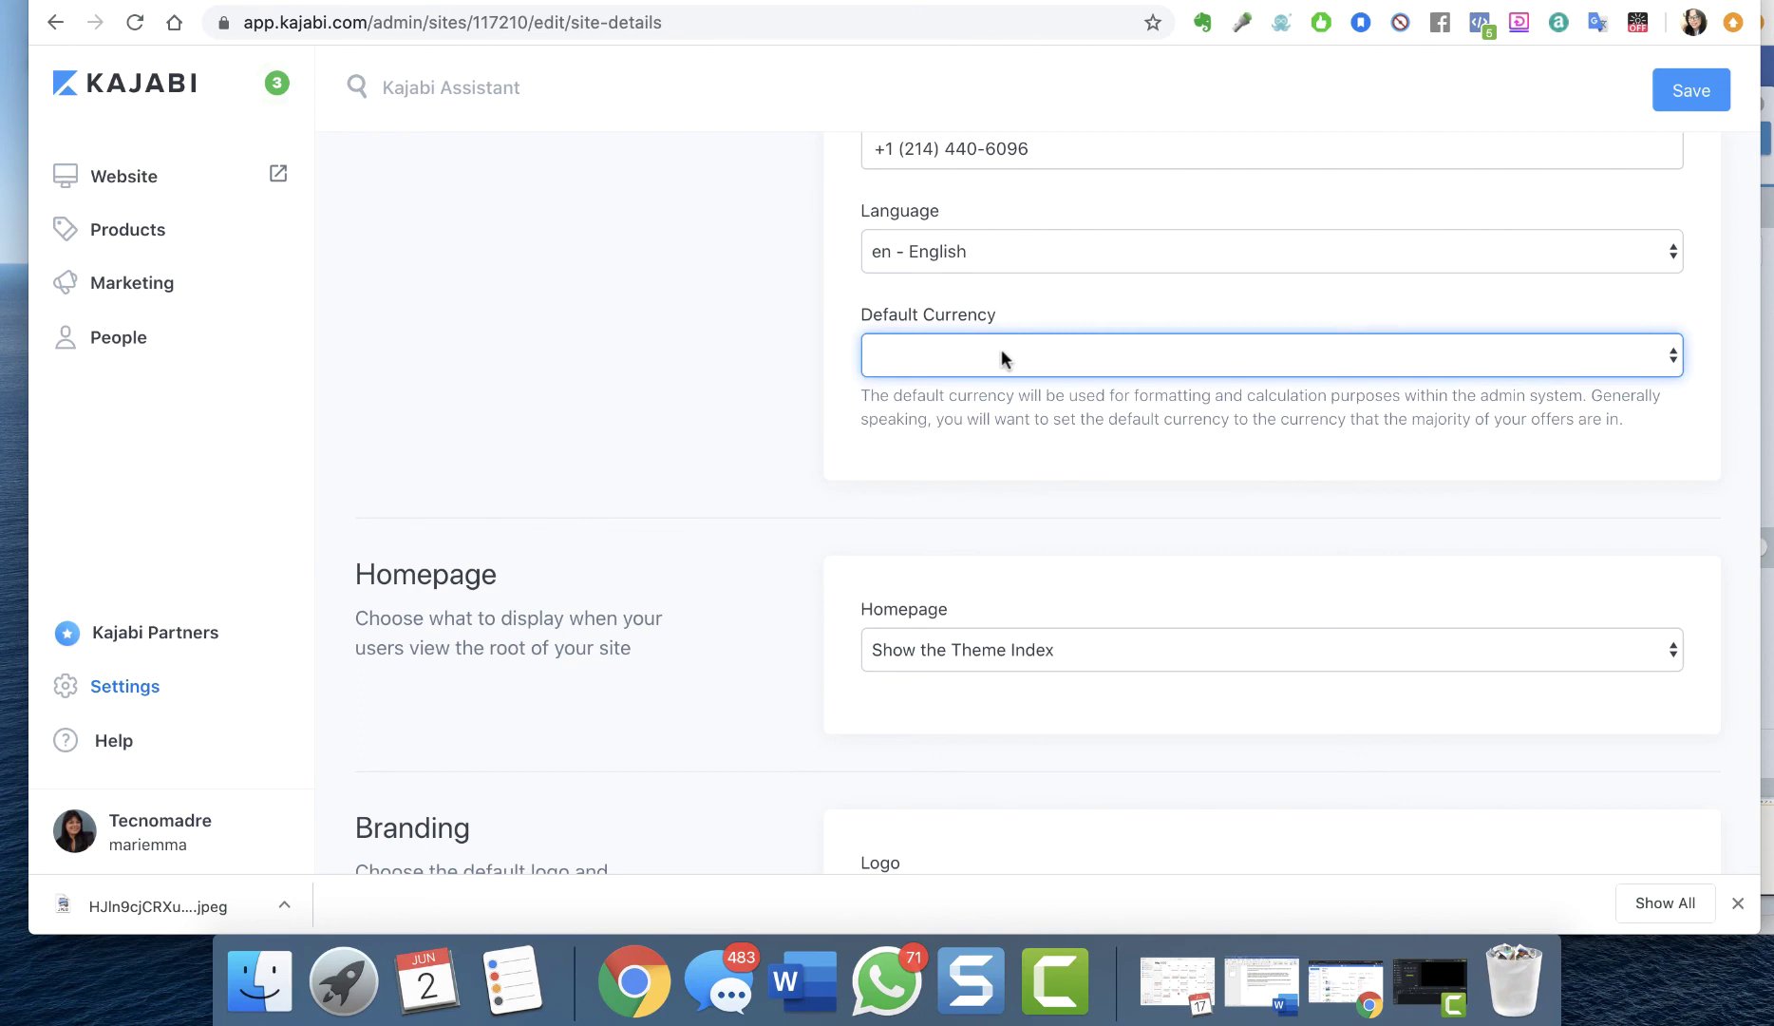
scroll(1056, 500, "down", 1)
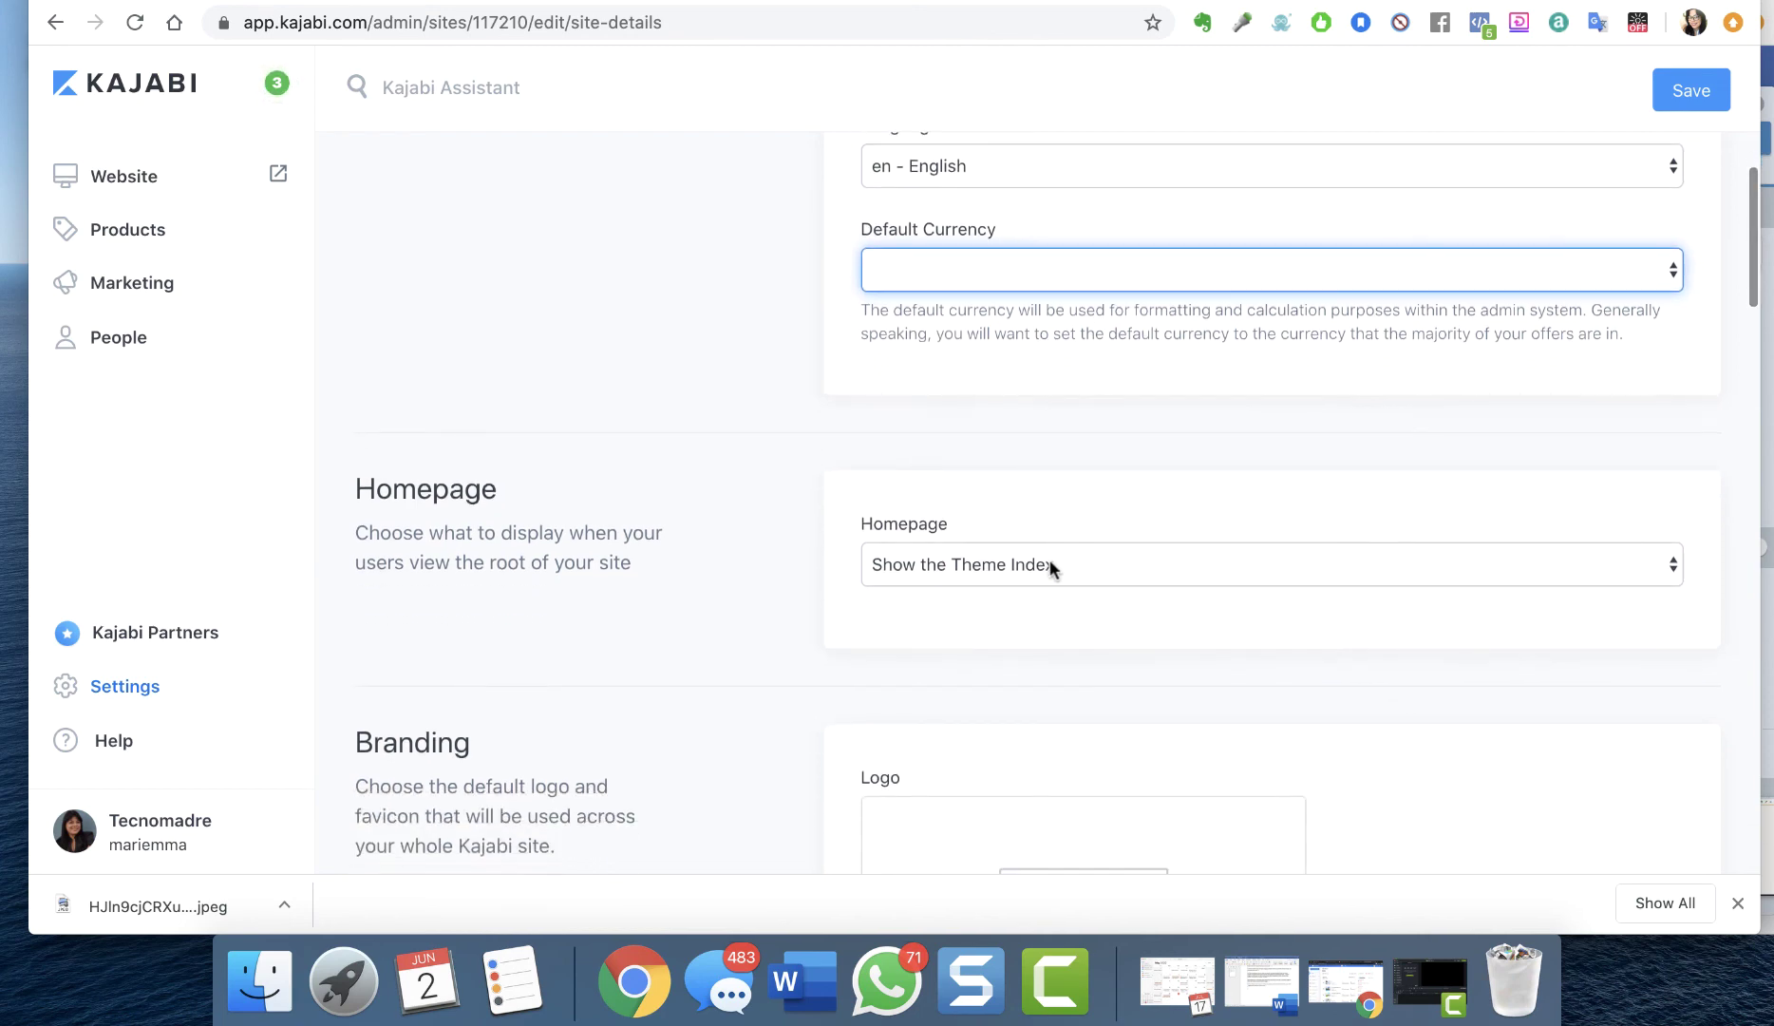
scroll(1050, 567, "down", 5)
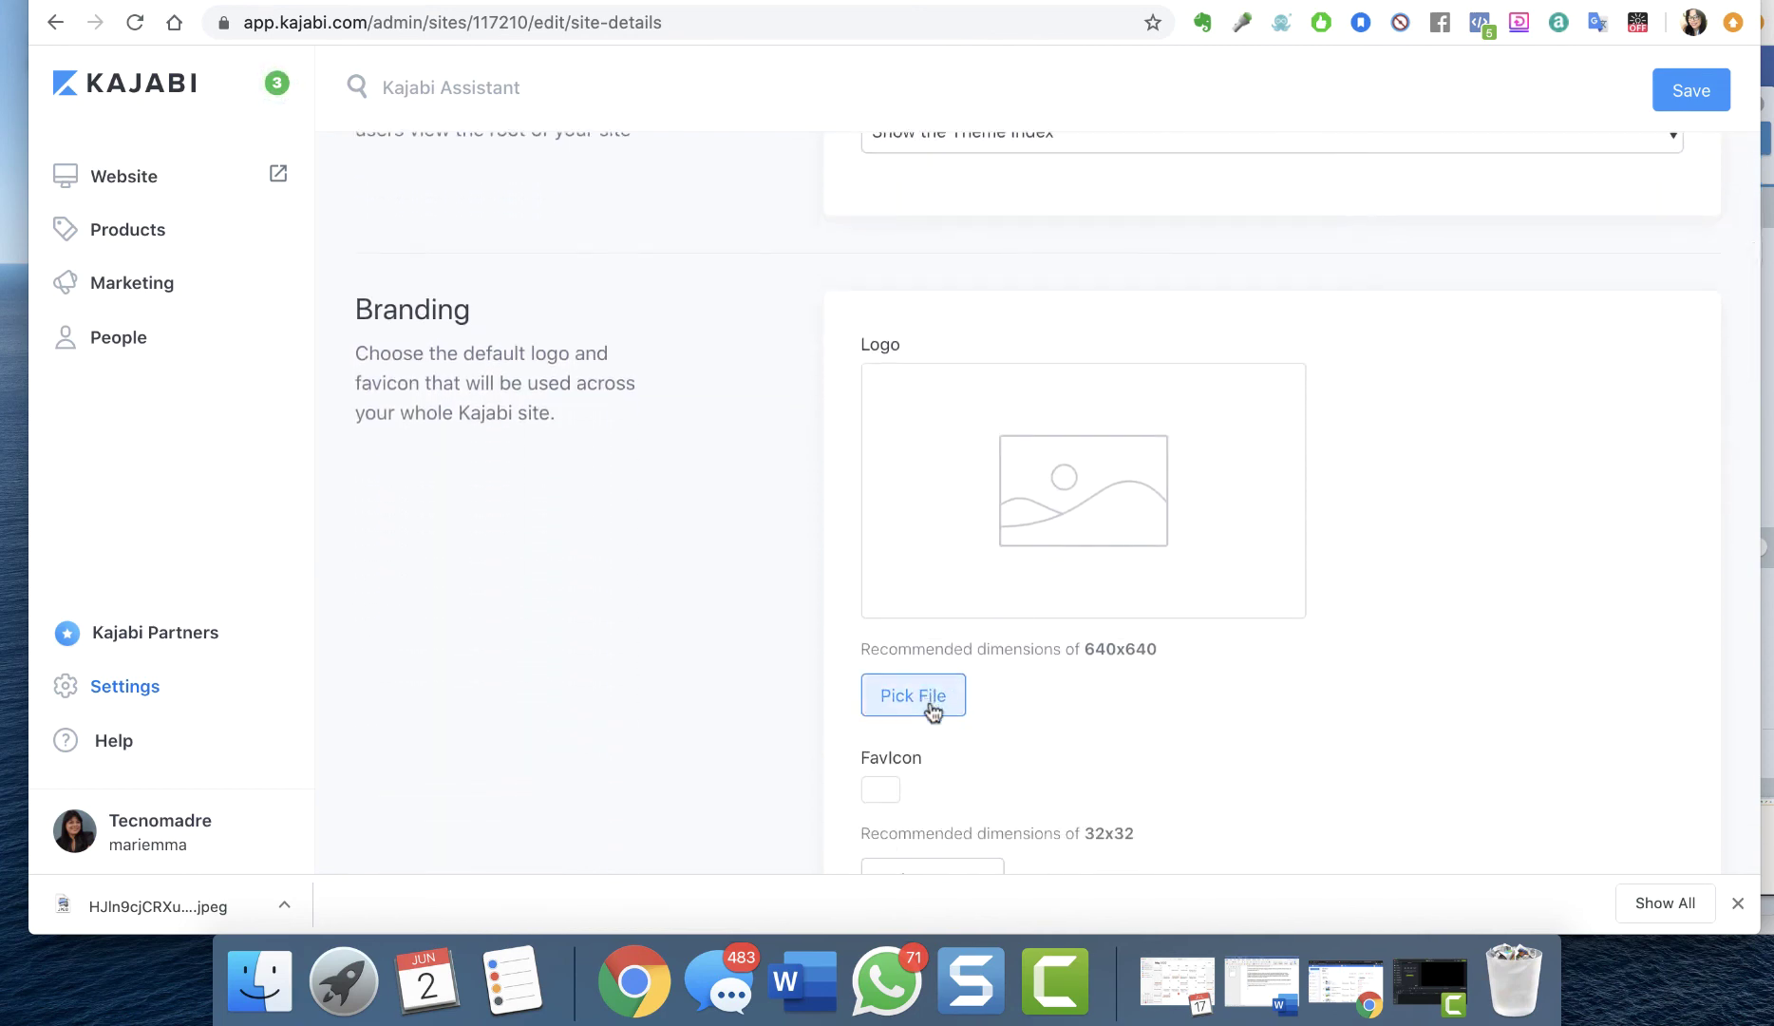
Upload 32 x 32 (1).jpg as the site favicon
scroll(940, 721, "down", 2)
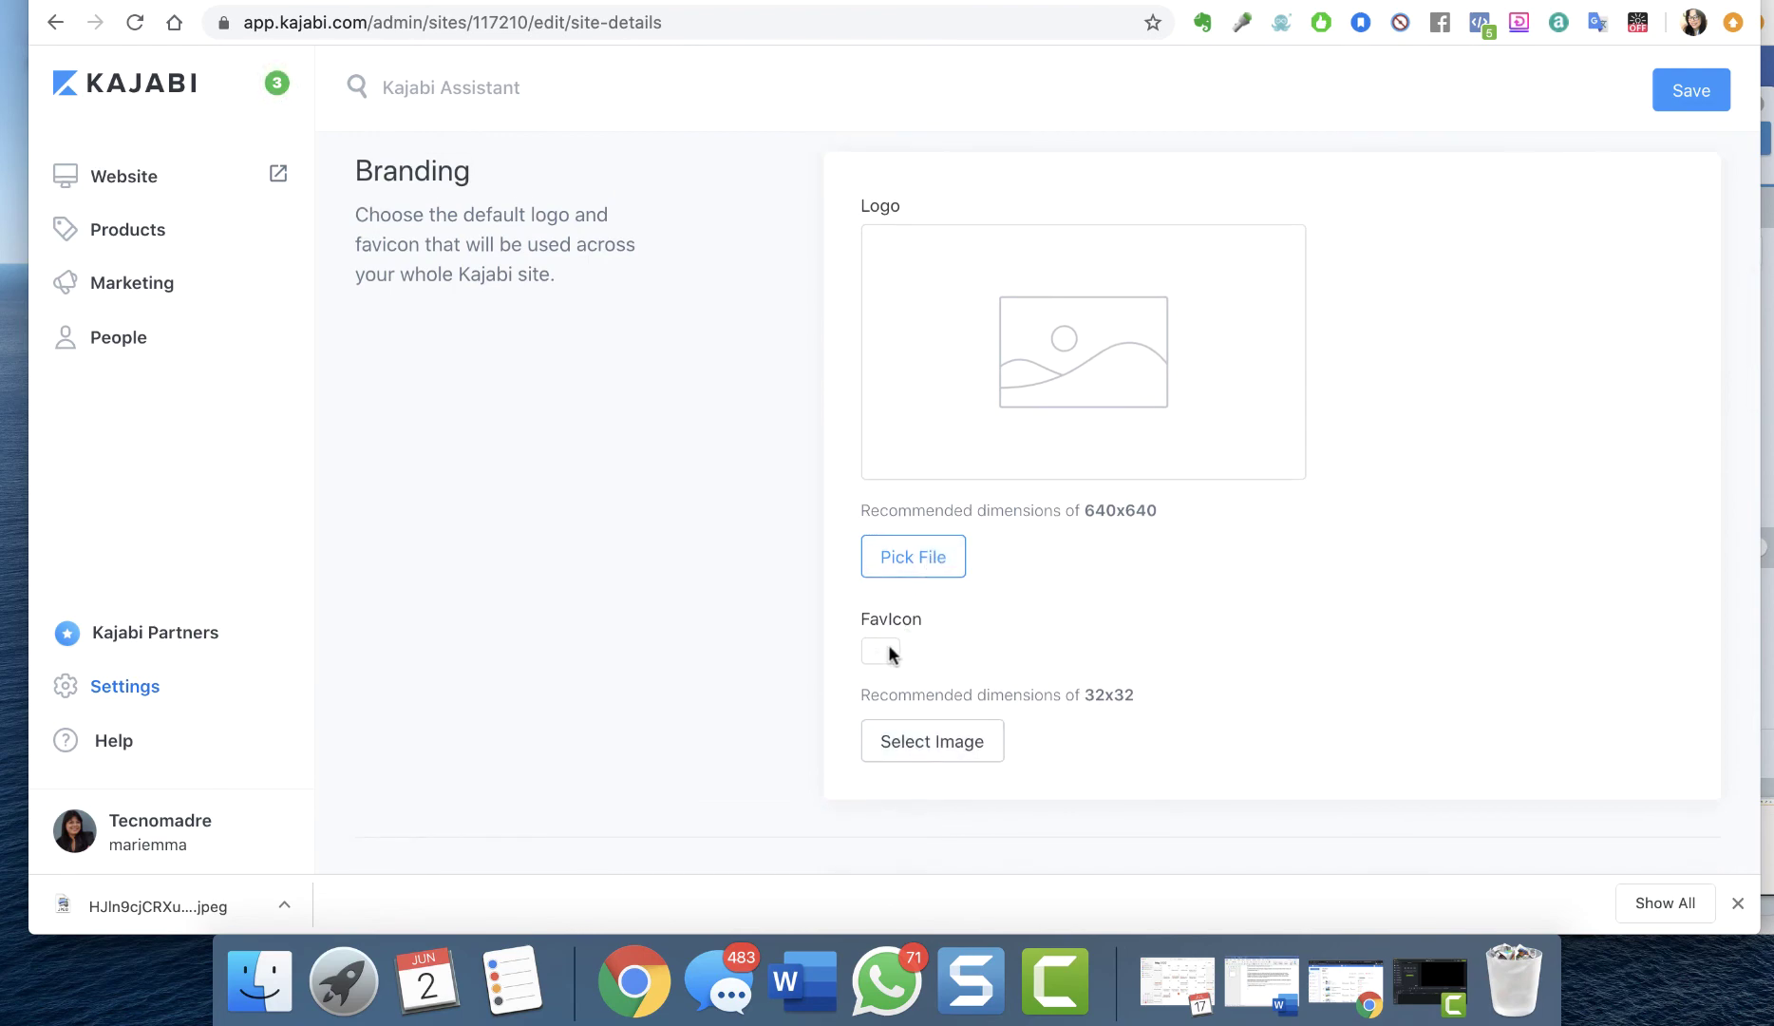
left_click(905, 741)
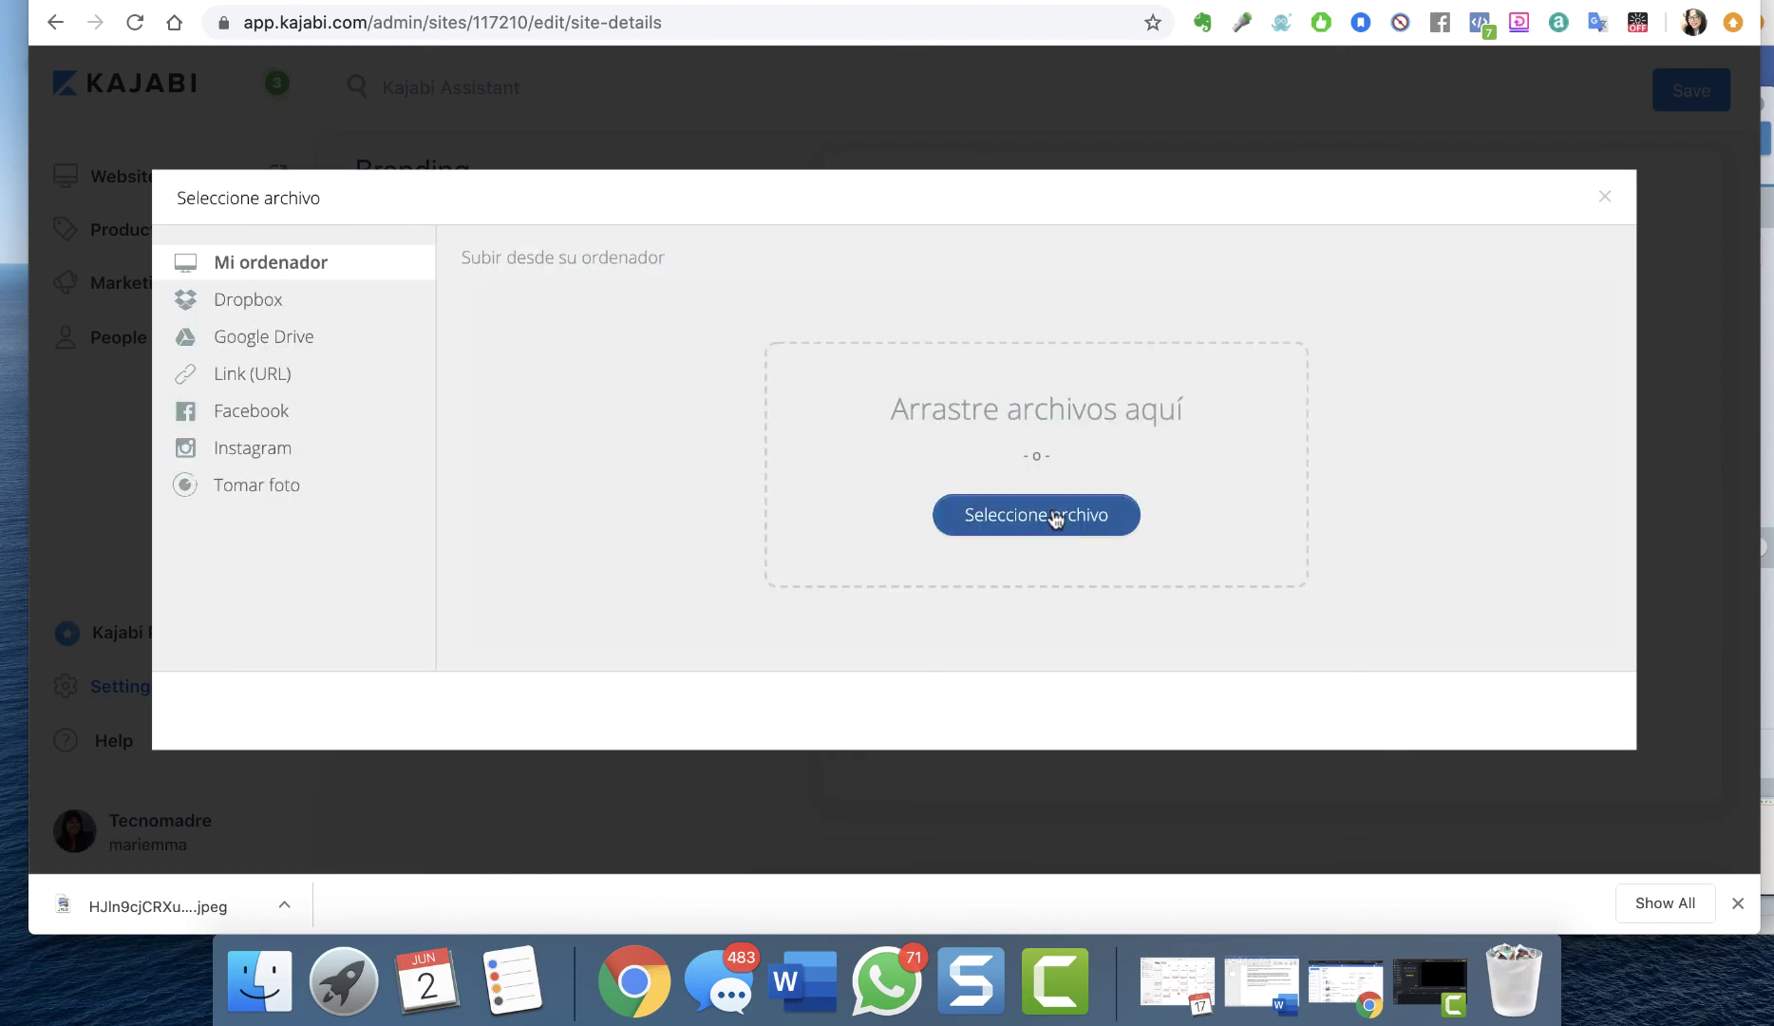
left_click(1054, 519)
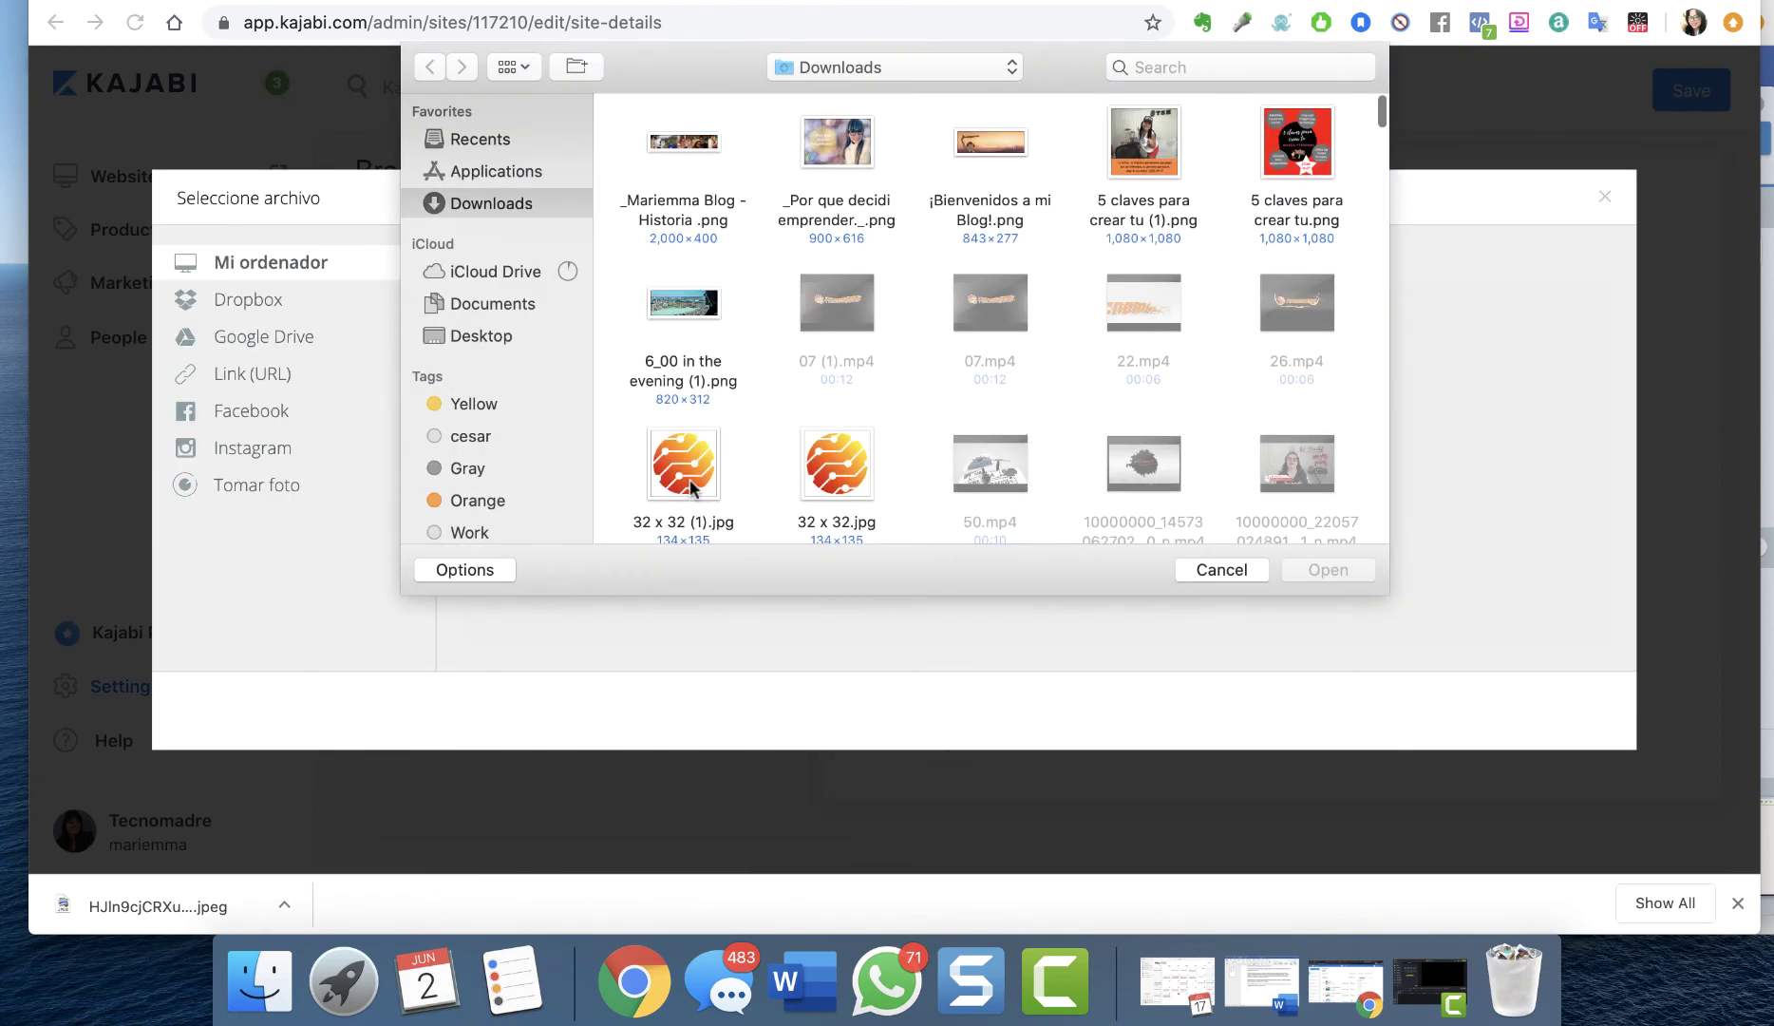
left_click(690, 488)
left_click(1291, 570)
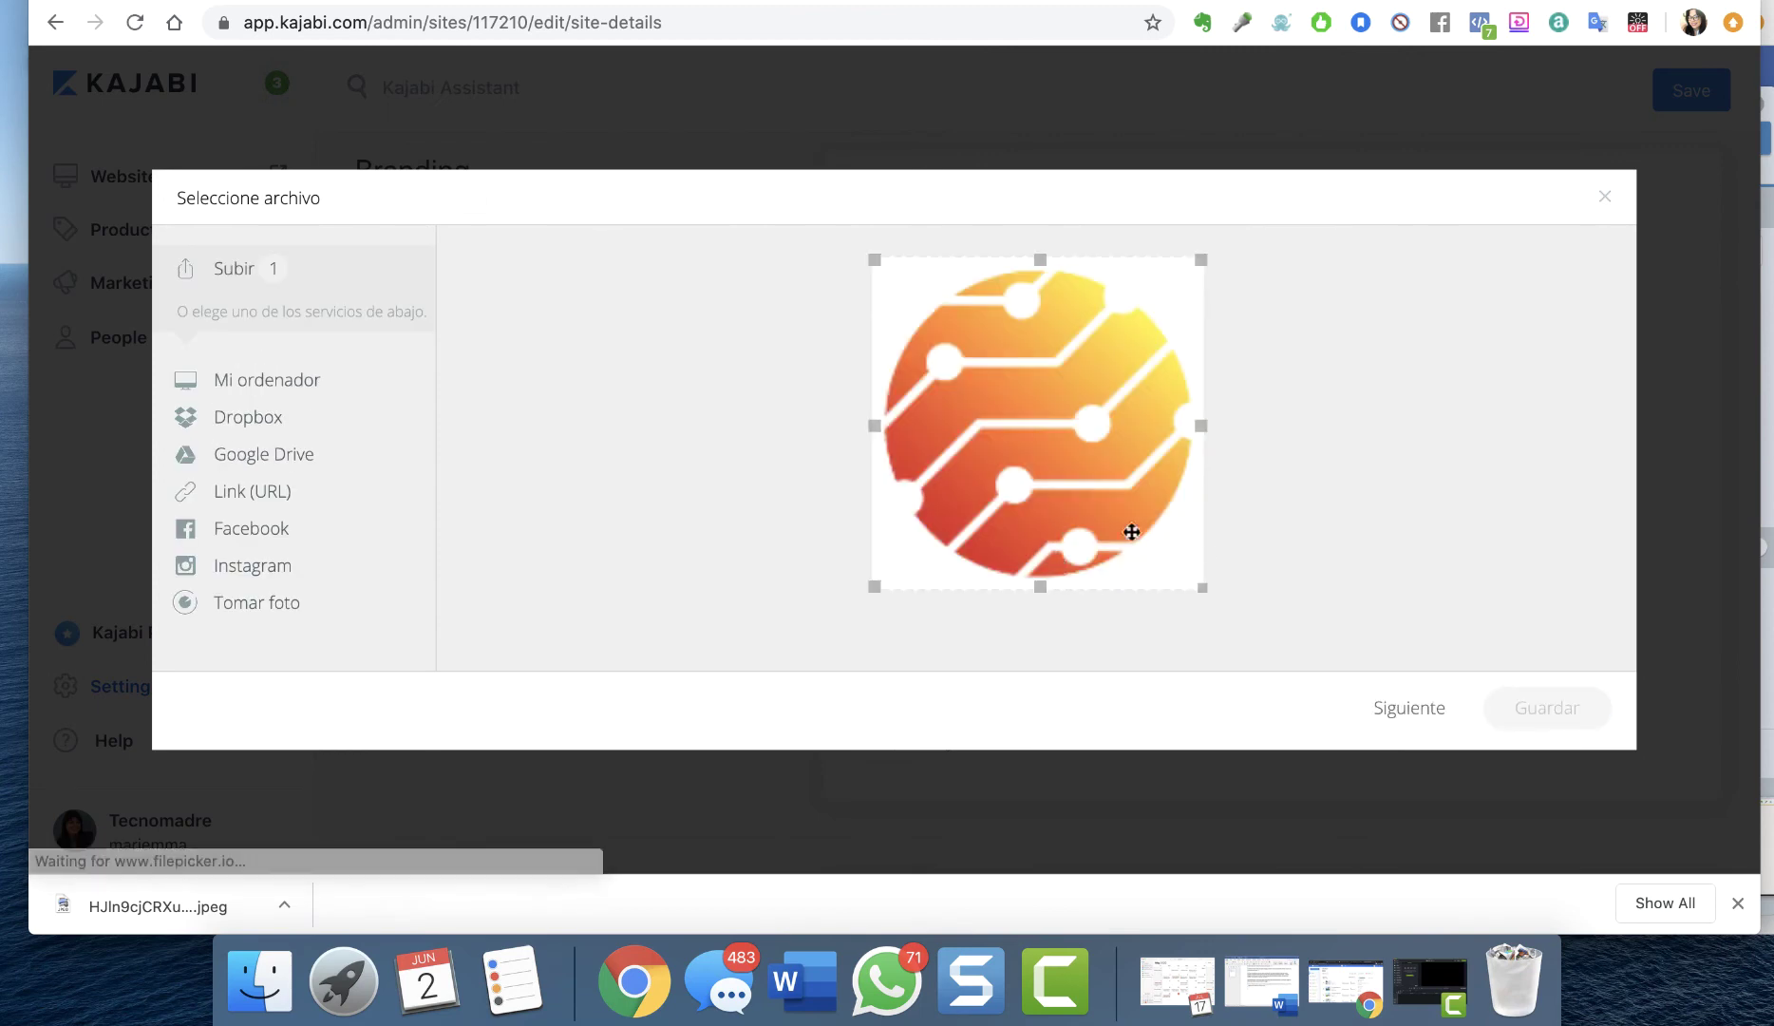
left_click(1546, 707)
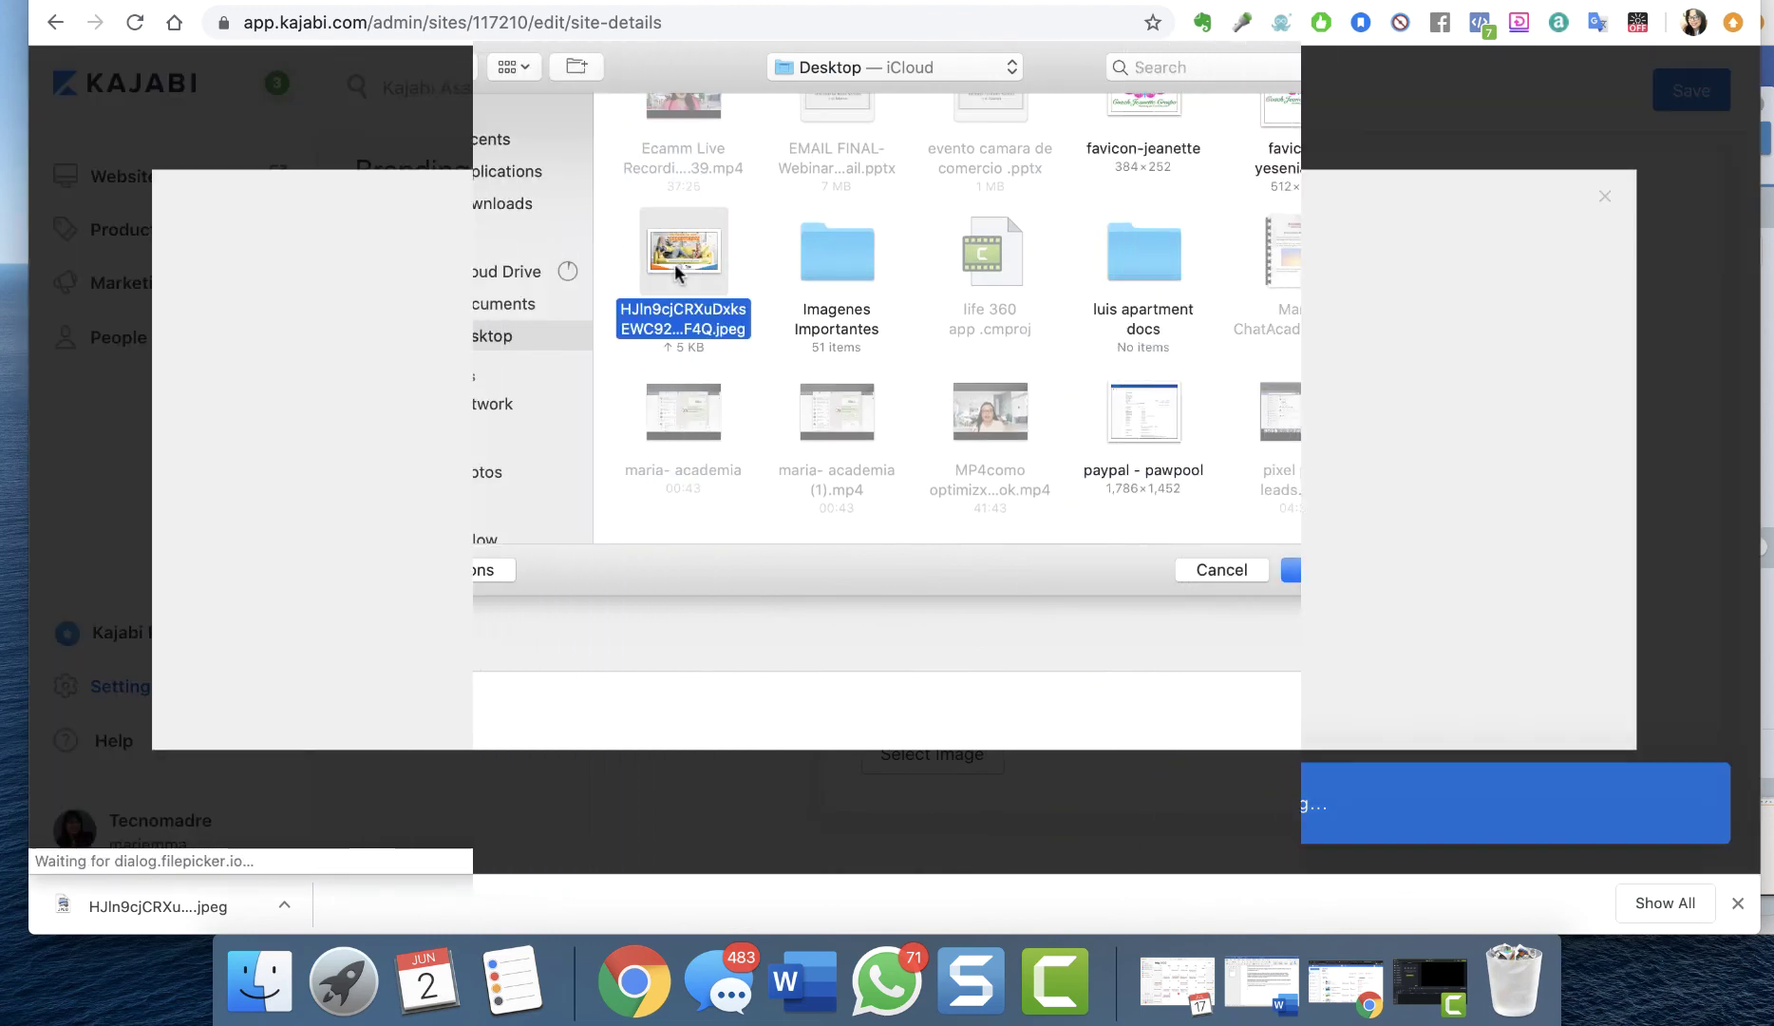
Upload the Tecnomadre banner as the logo and save the site details
double_click(714, 277)
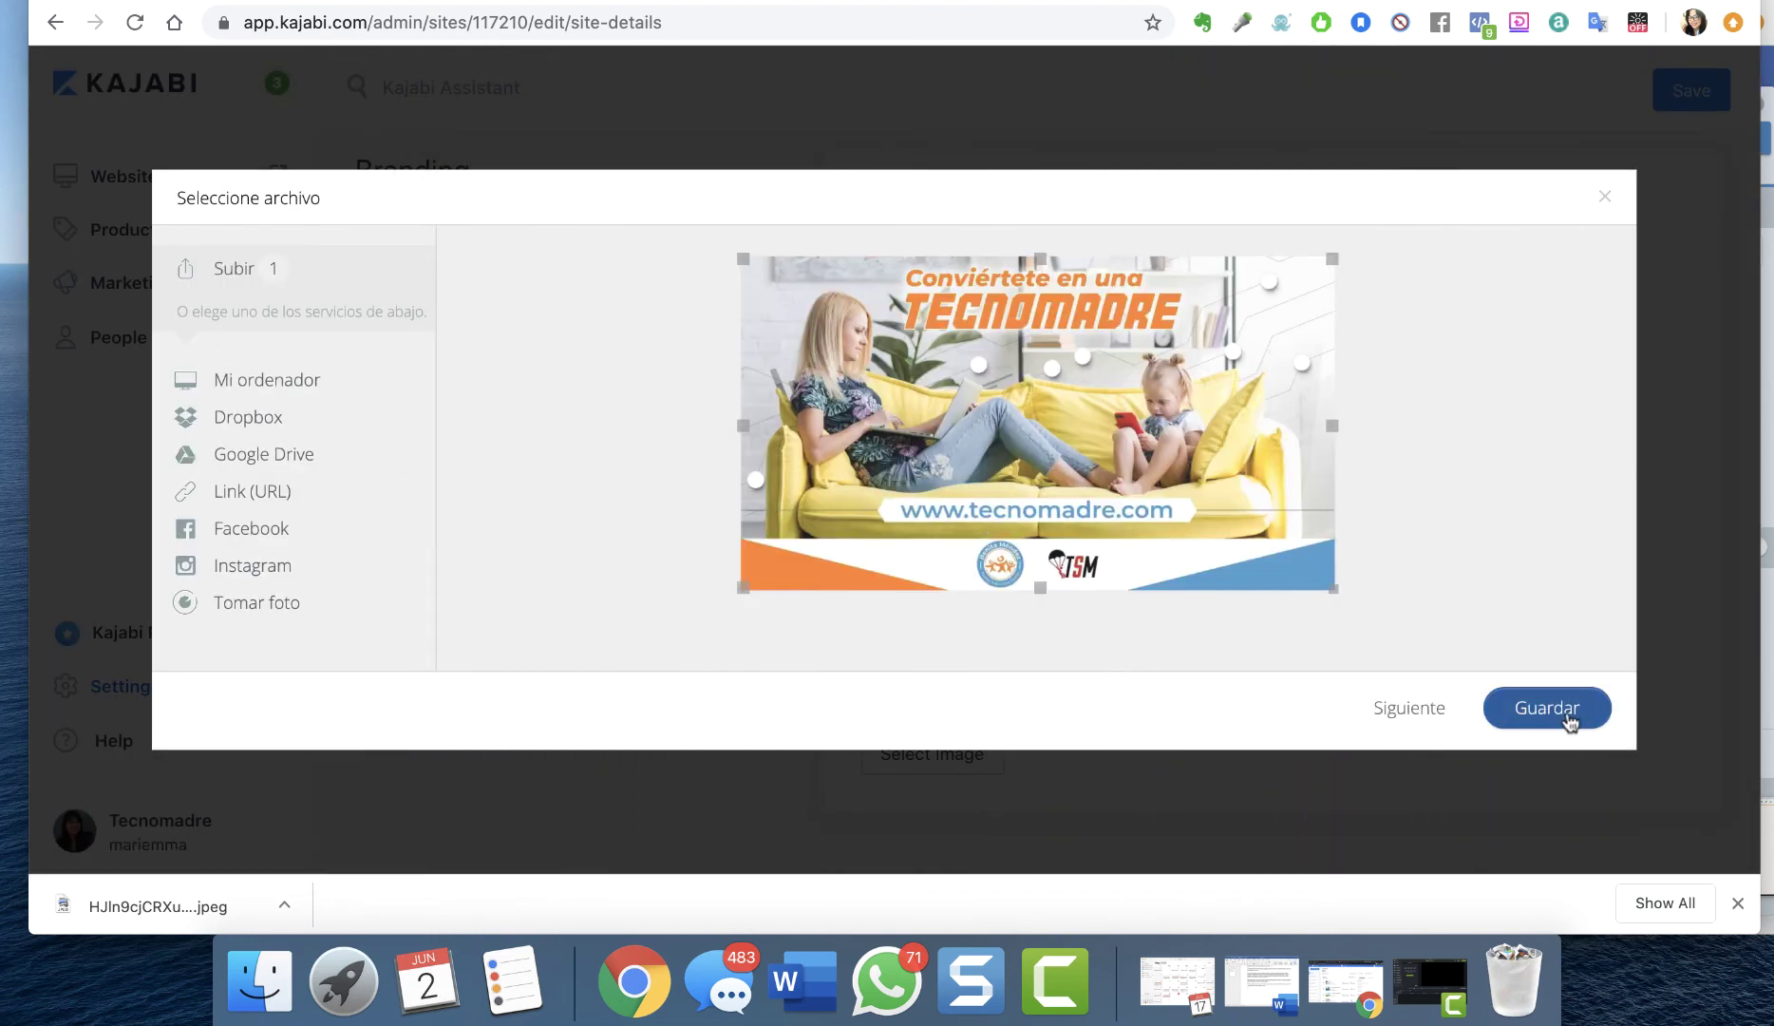
left_click(1571, 719)
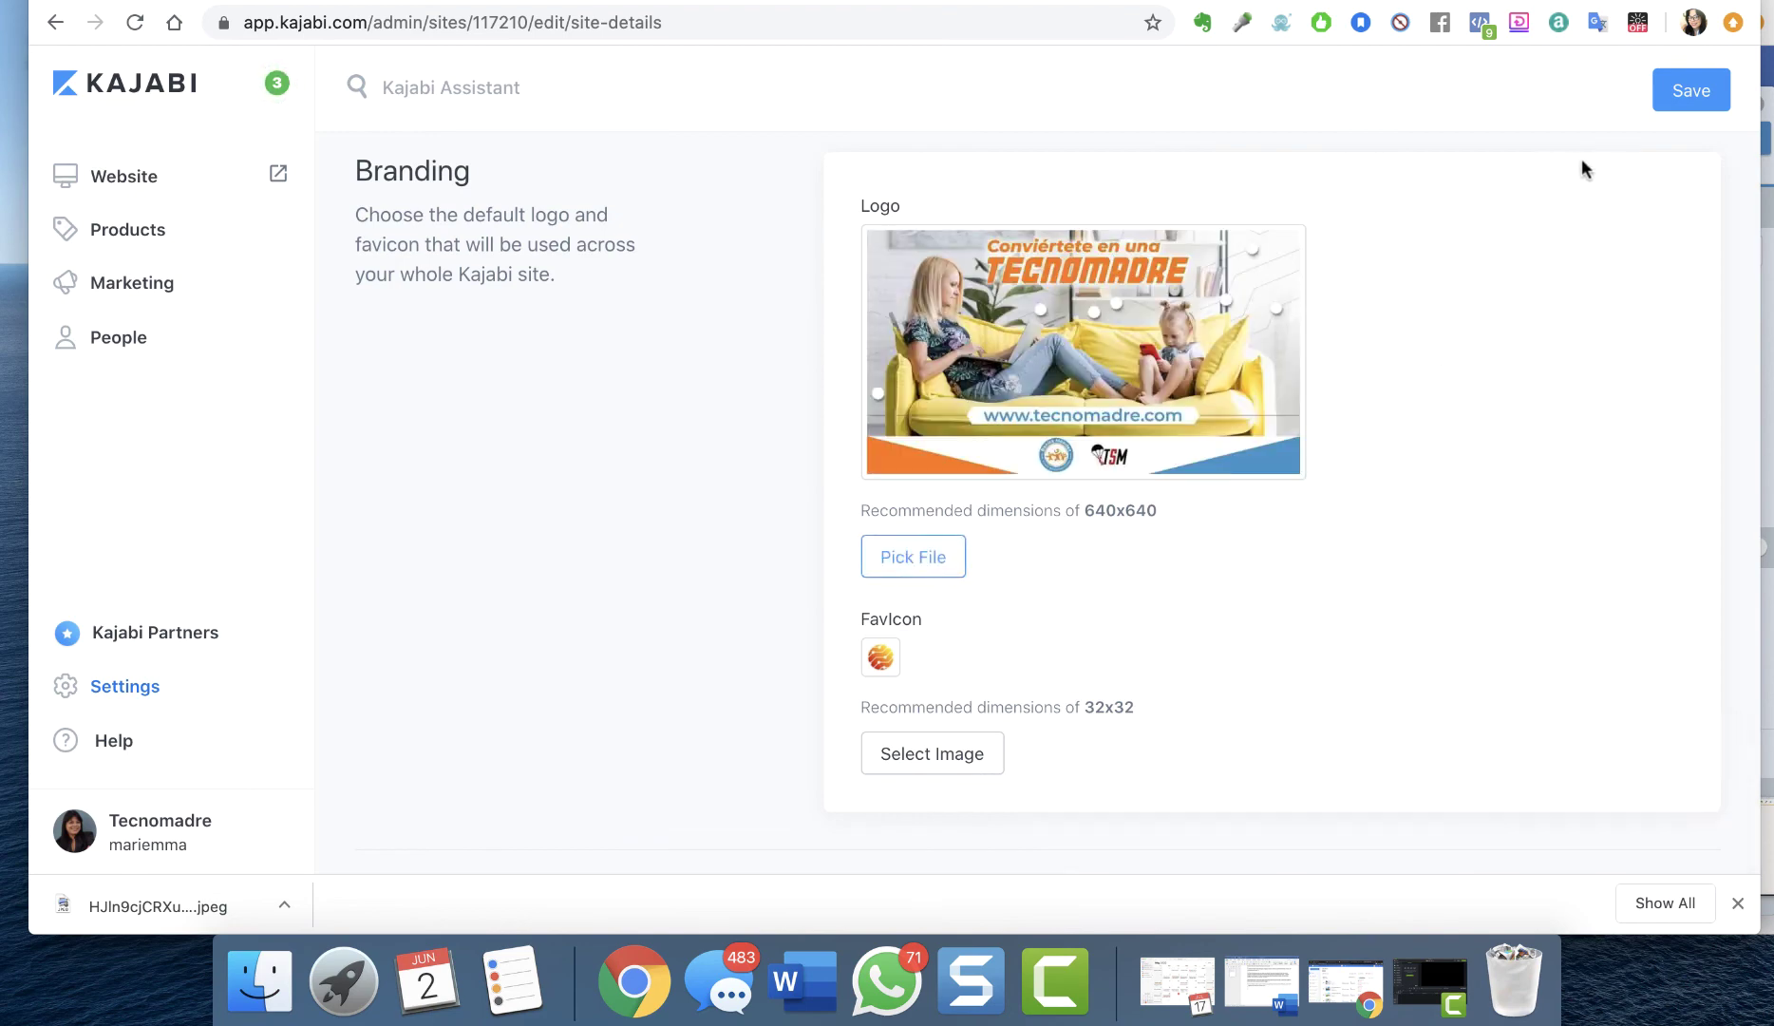
left_click(1696, 91)
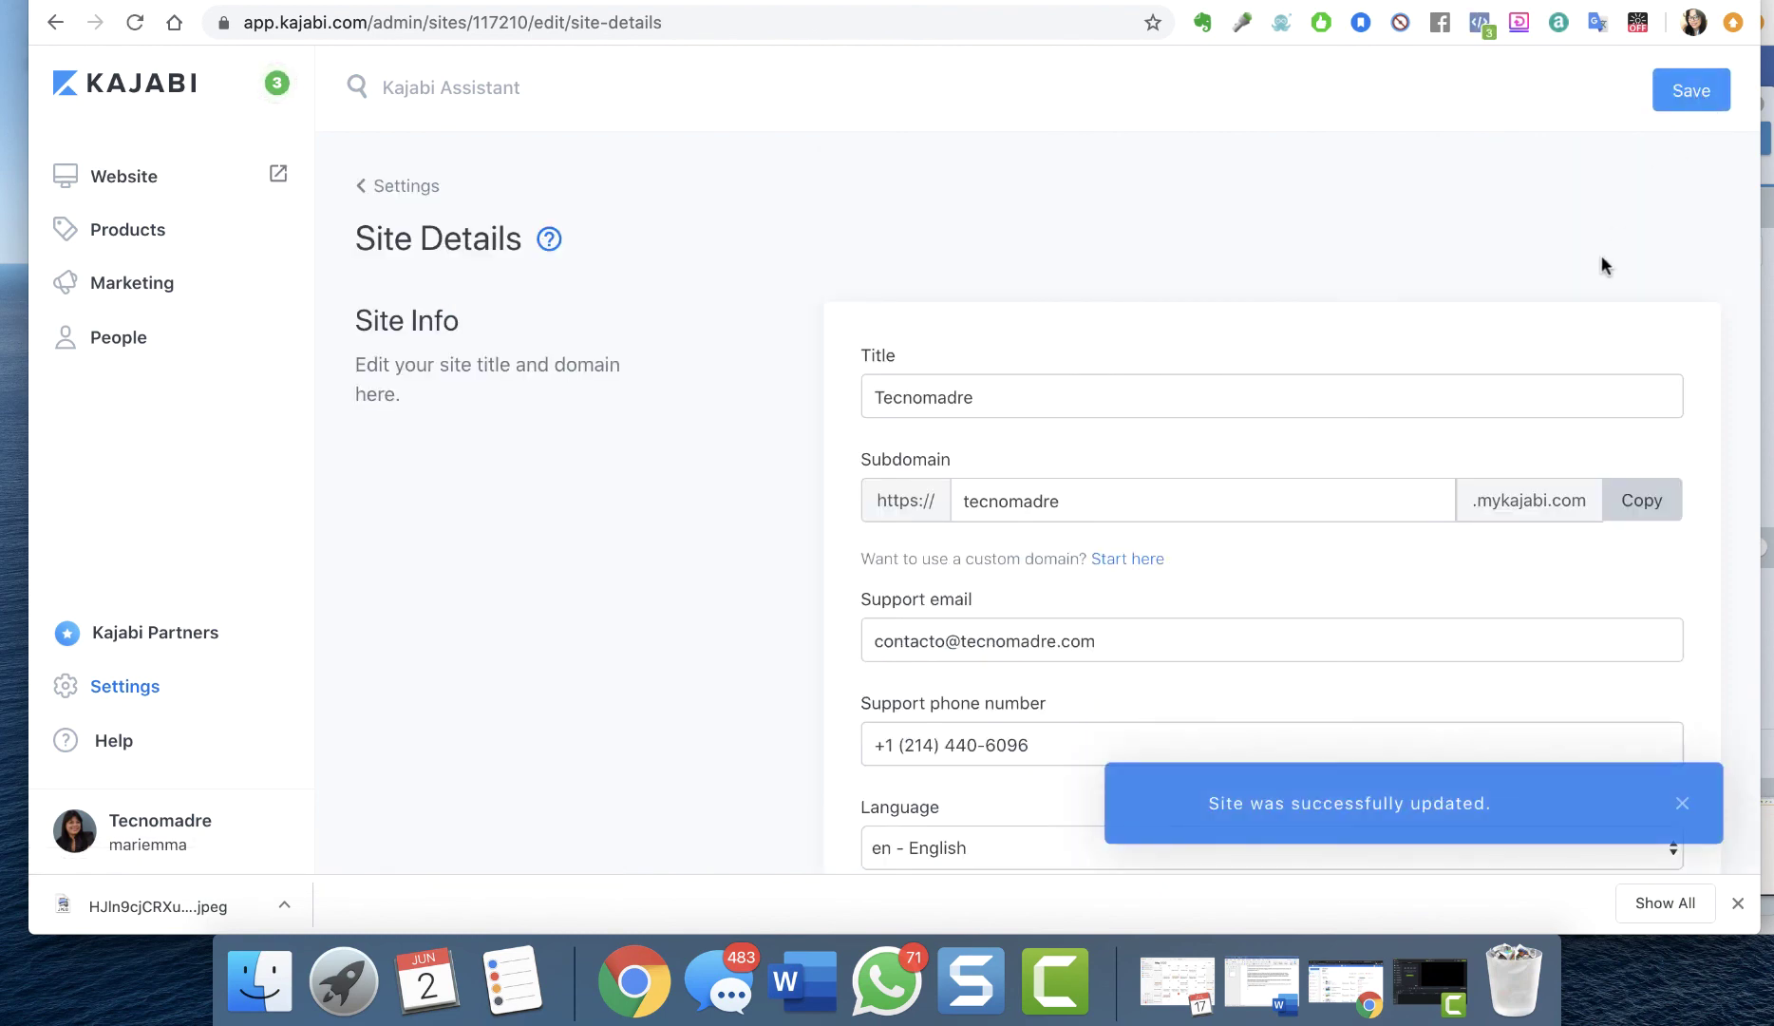
scroll(1603, 265, "down", 5)
scroll(1601, 265, "down", 1)
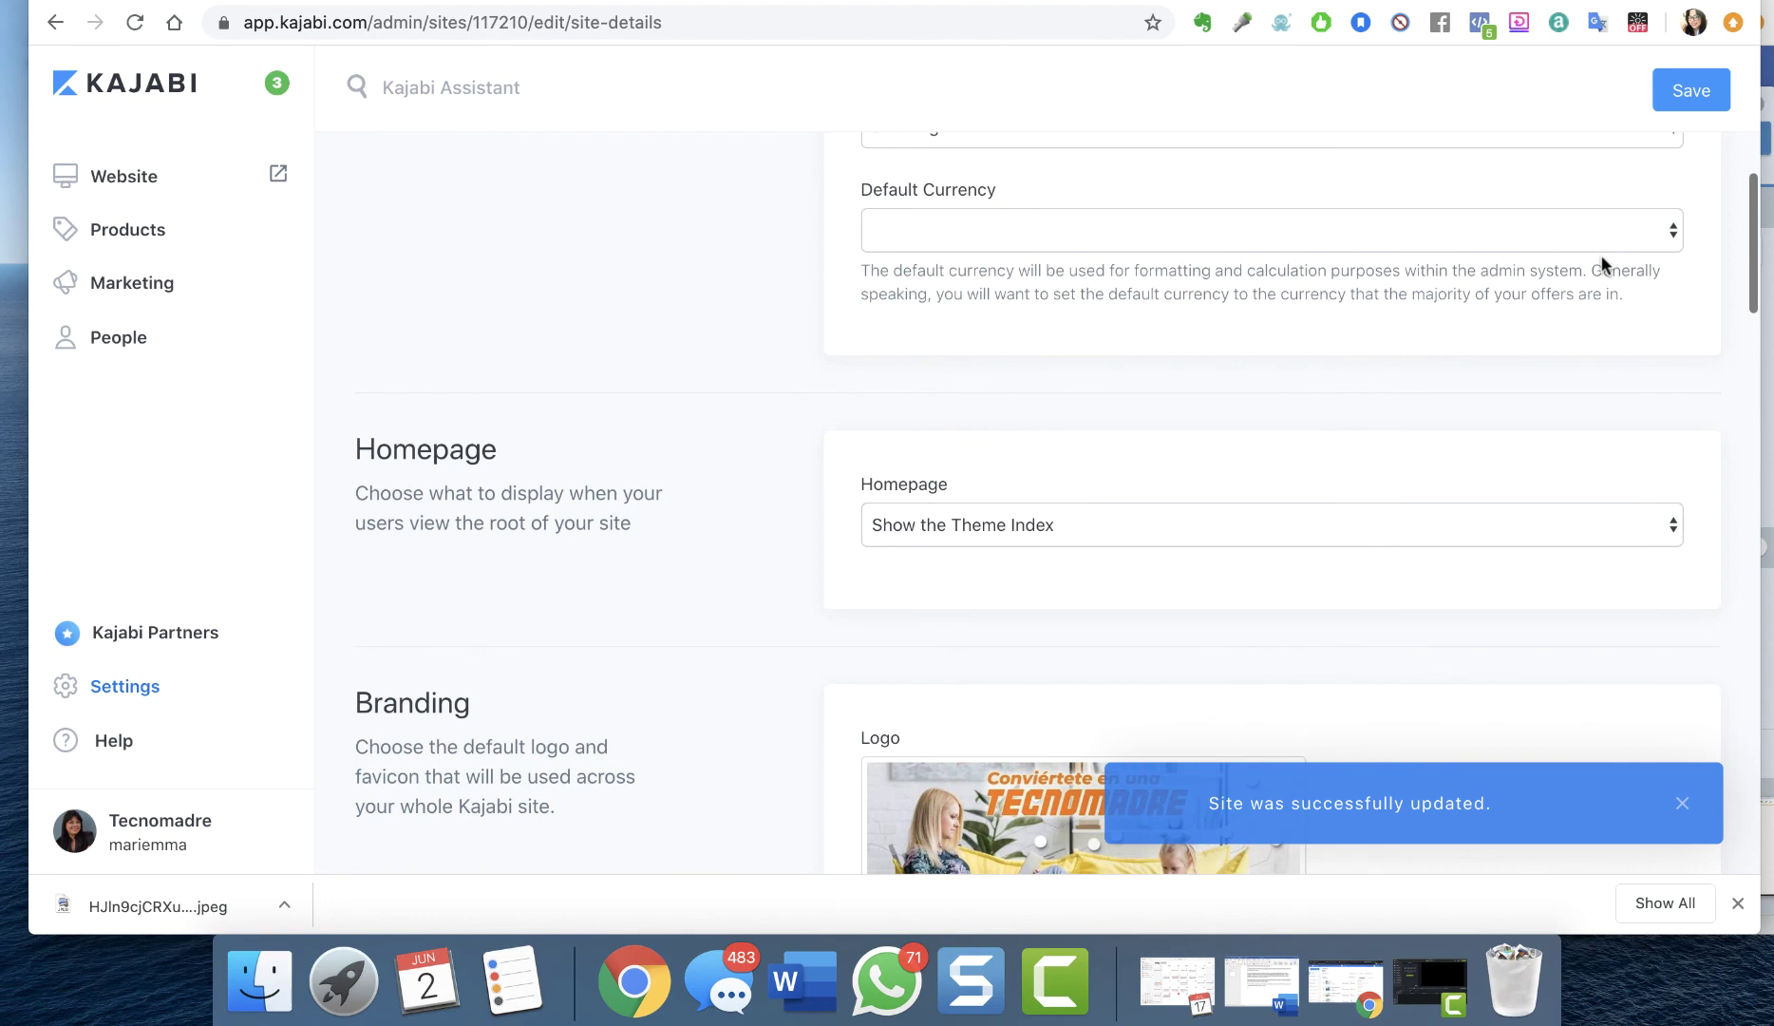
left_click(1104, 531)
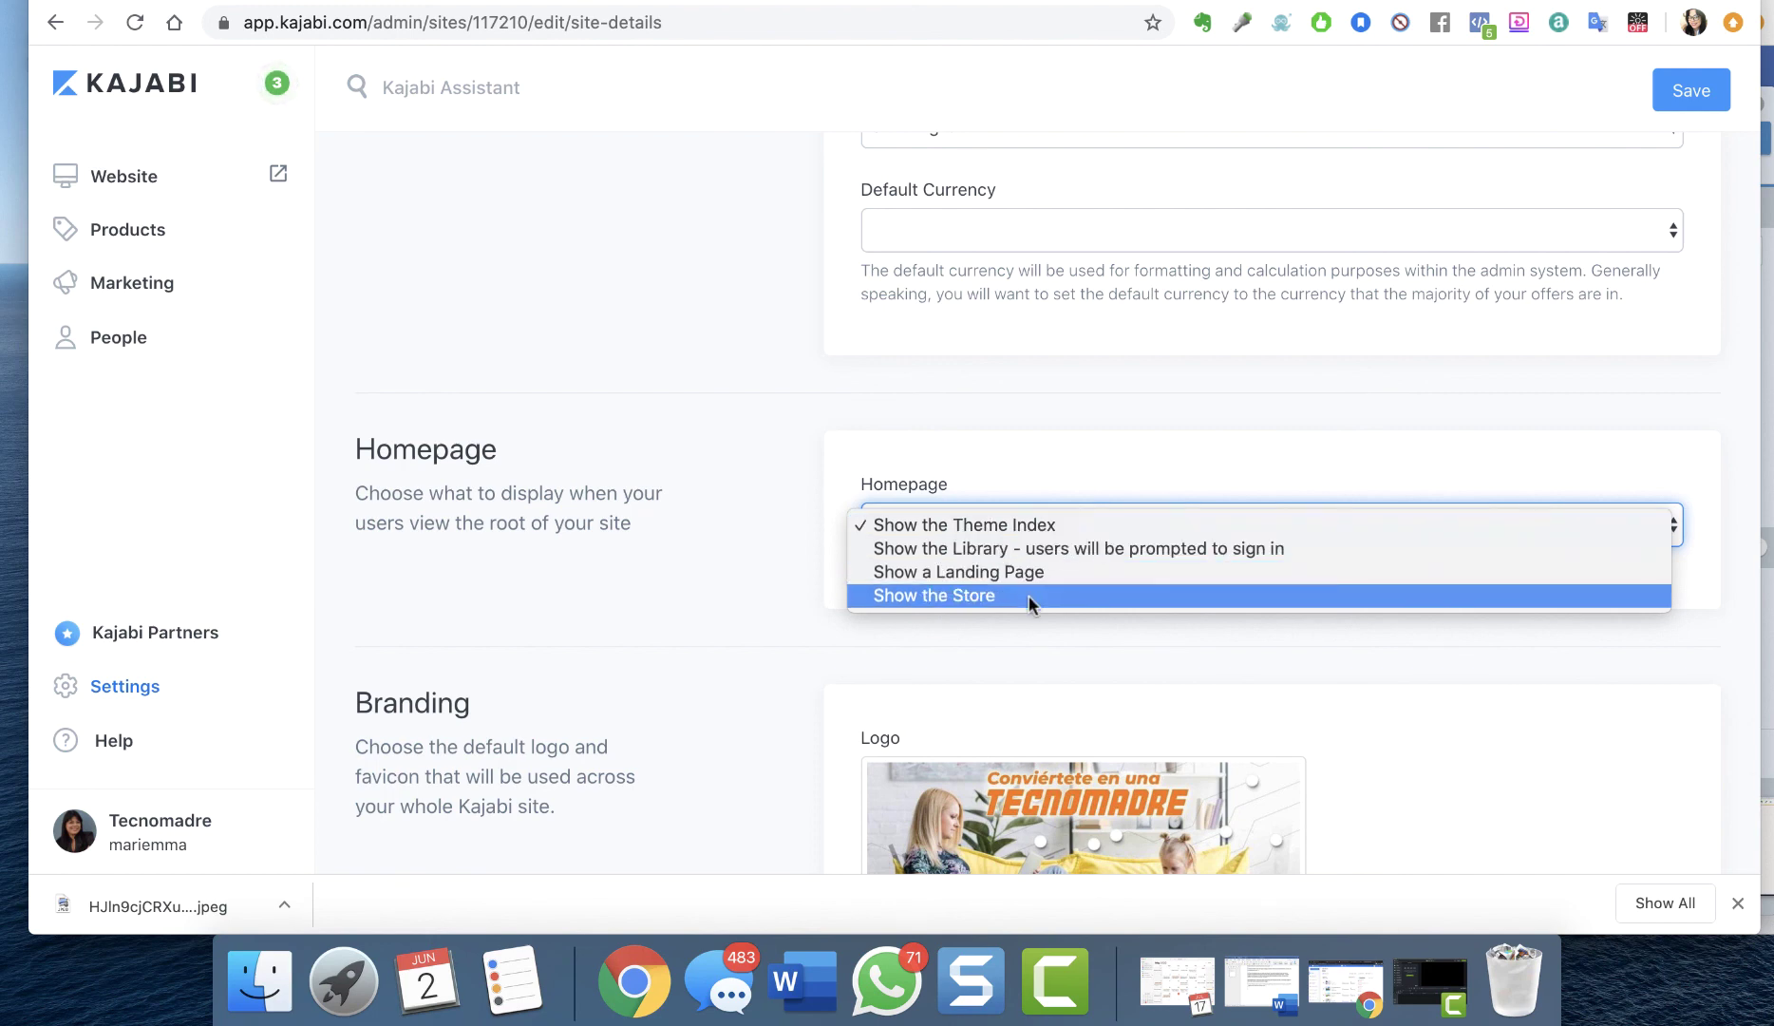
left_click(1037, 532)
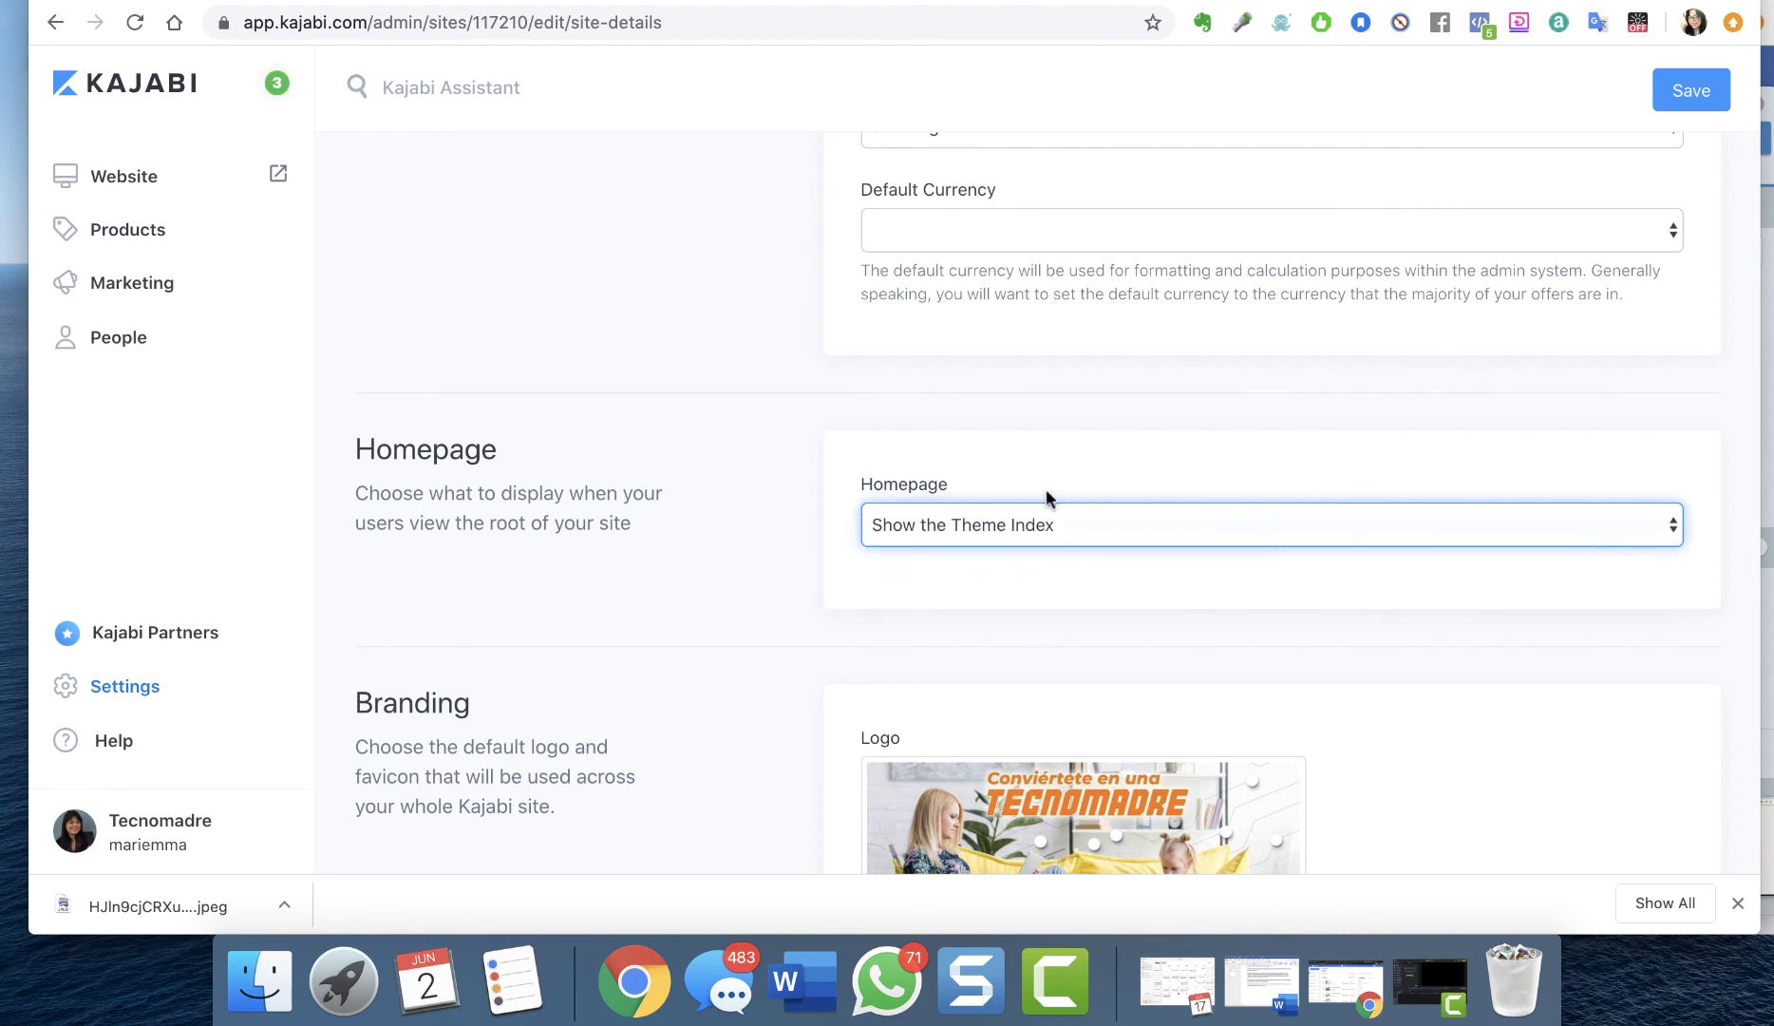
scroll(1047, 482, "up", 3)
scroll(1049, 480, "up", 9)
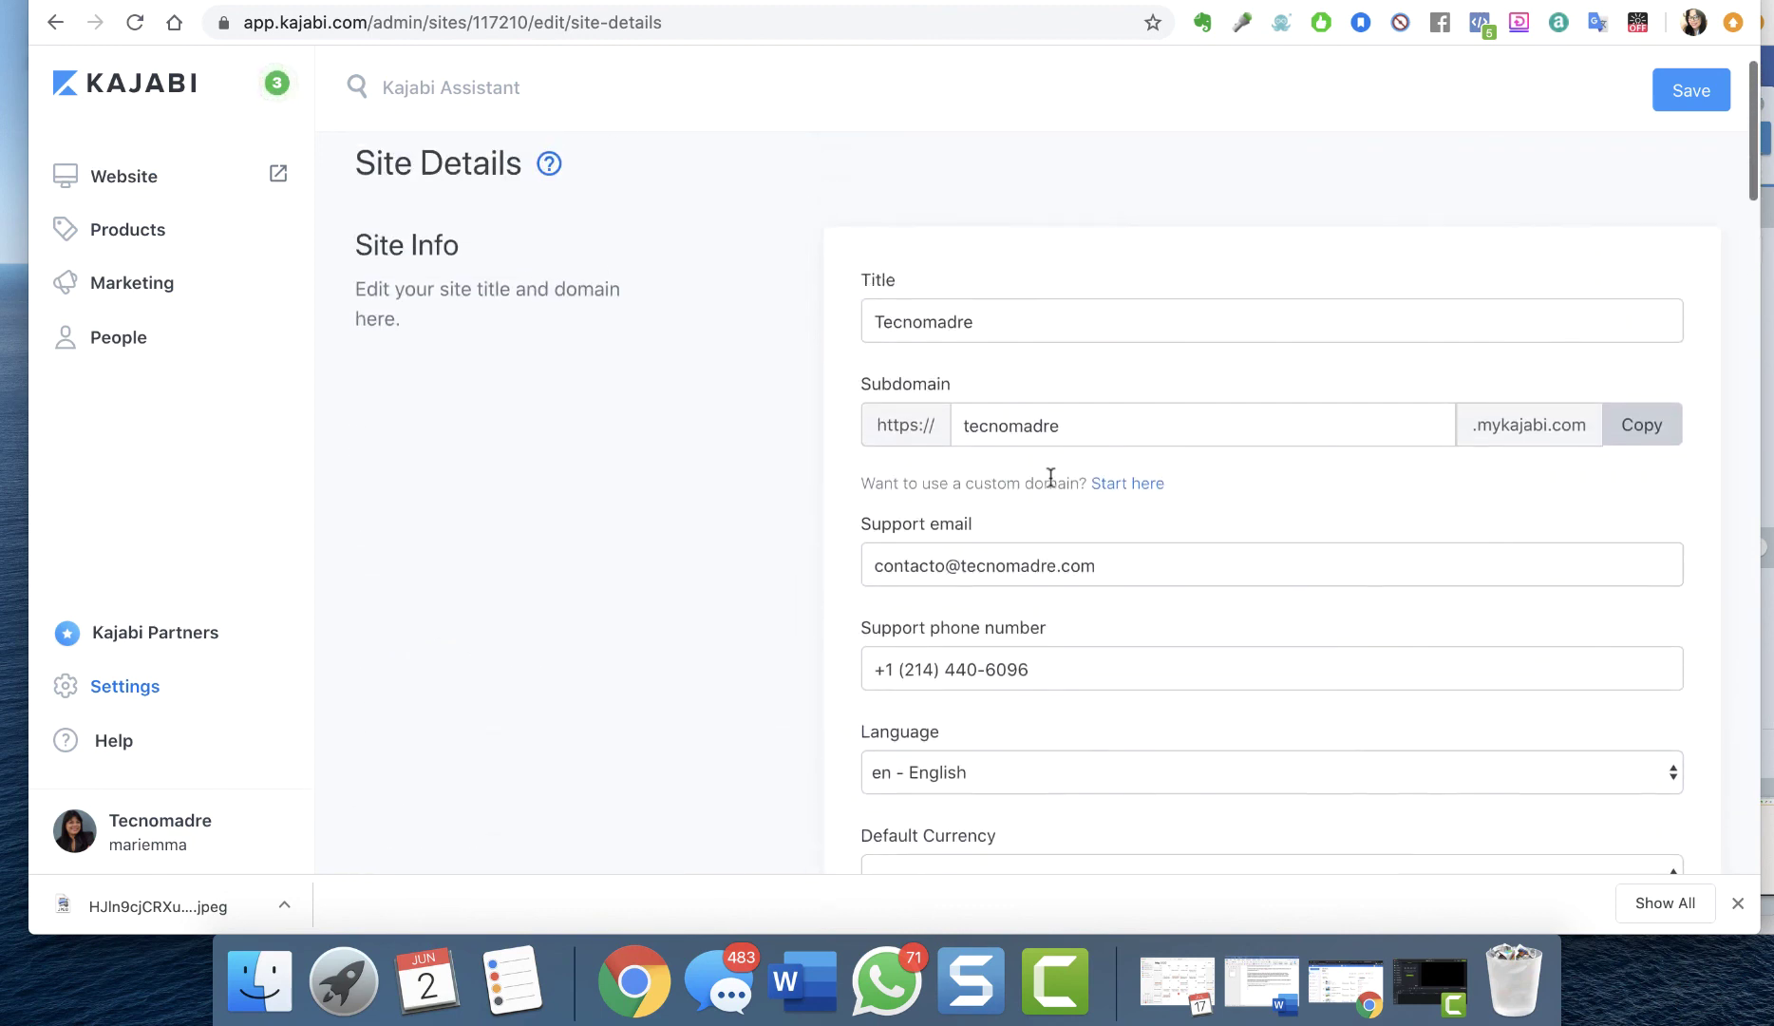